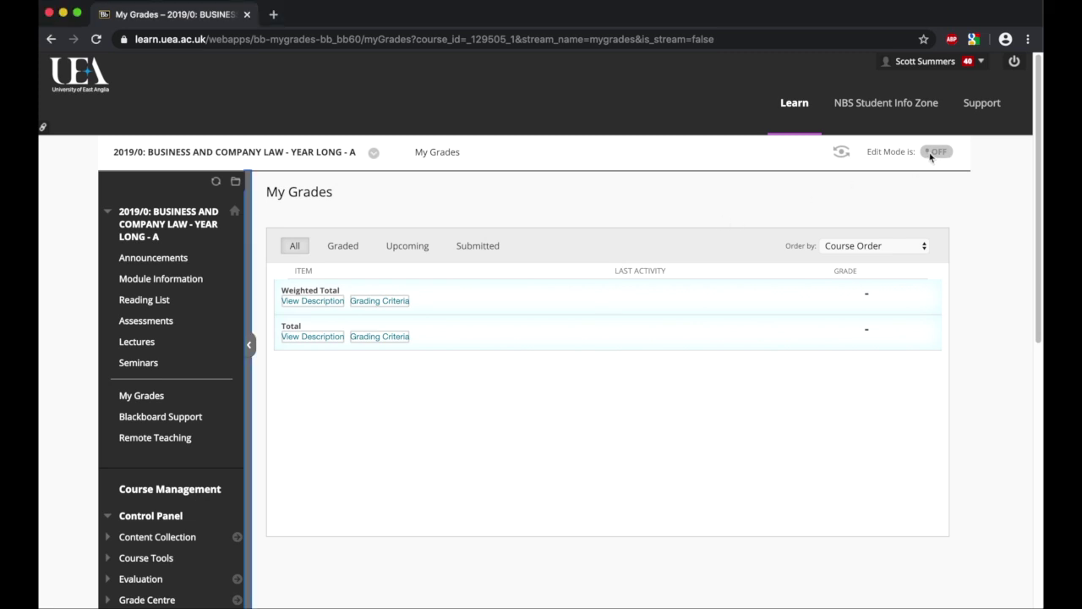
# - Turn on edit mode for the course and expand the collapsed course menu
pyautogui.click(942, 155)
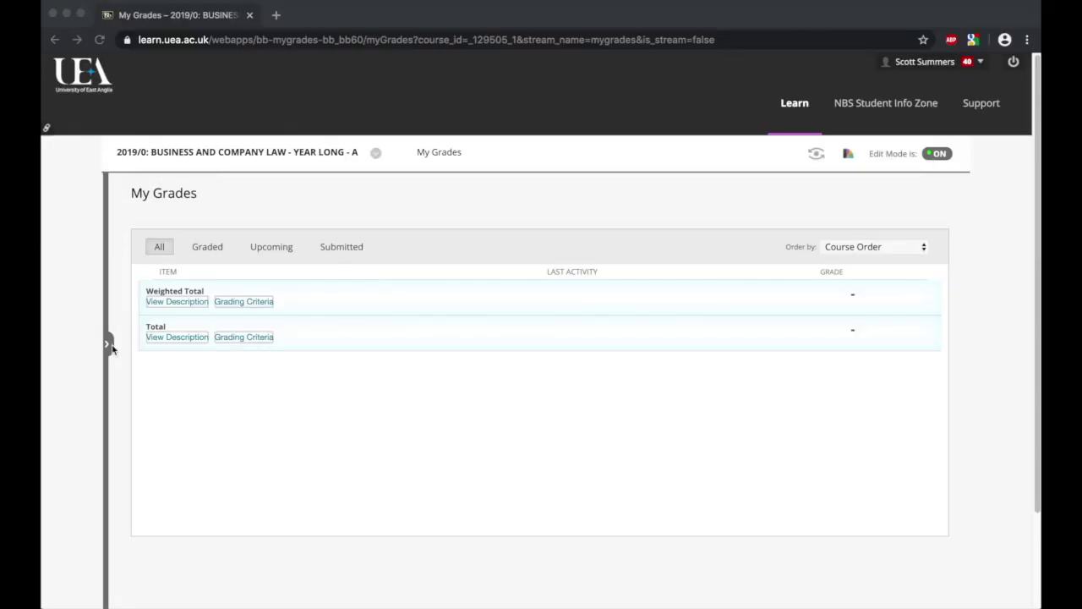
pyautogui.click(96, 345)
pyautogui.click(107, 343)
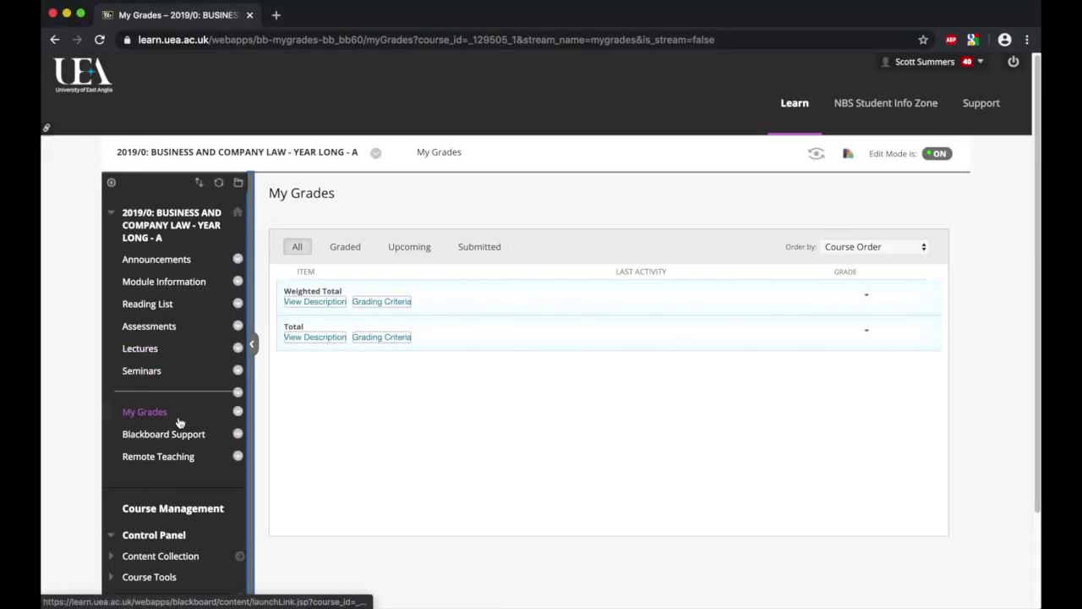
# - Open Live Module Webinars or Streamed Lectures from the course's Remote Teaching page
pyautogui.click(190, 461)
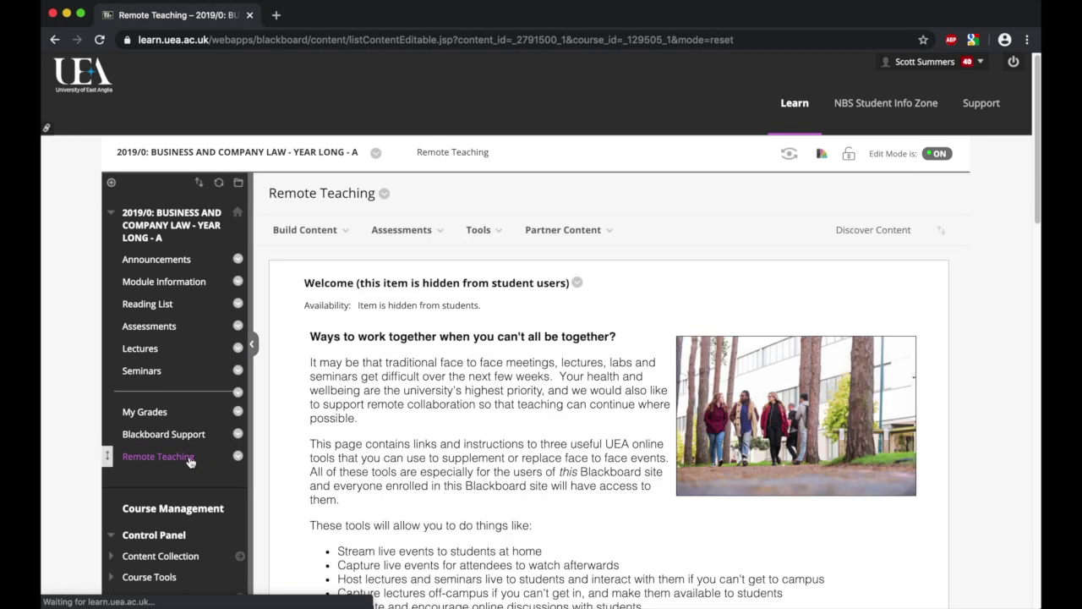
pyautogui.scroll(-2, 451, 399)
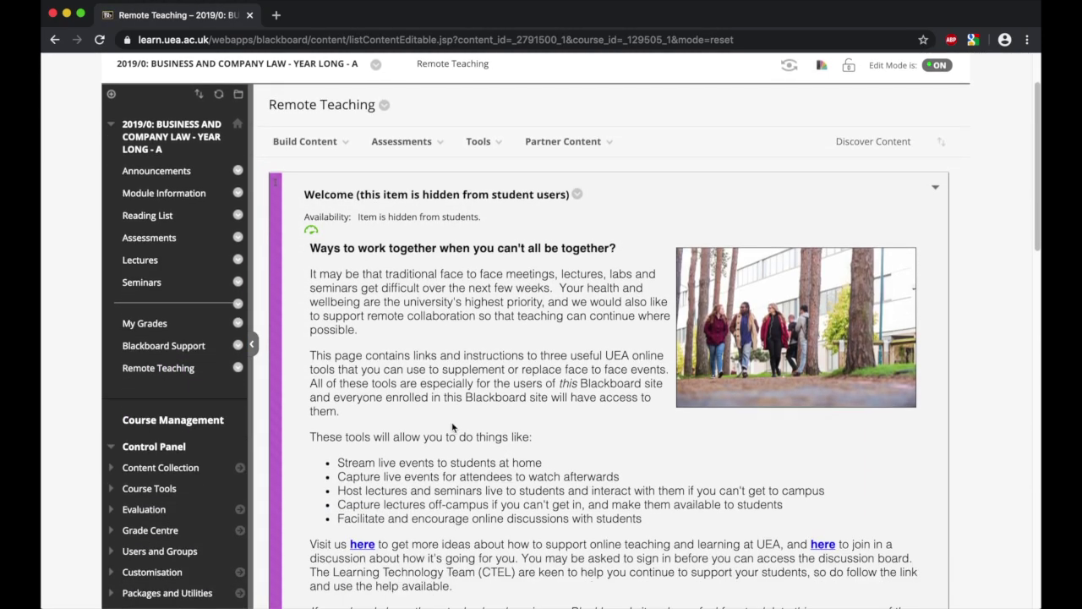
pyautogui.scroll(-5, 452, 427)
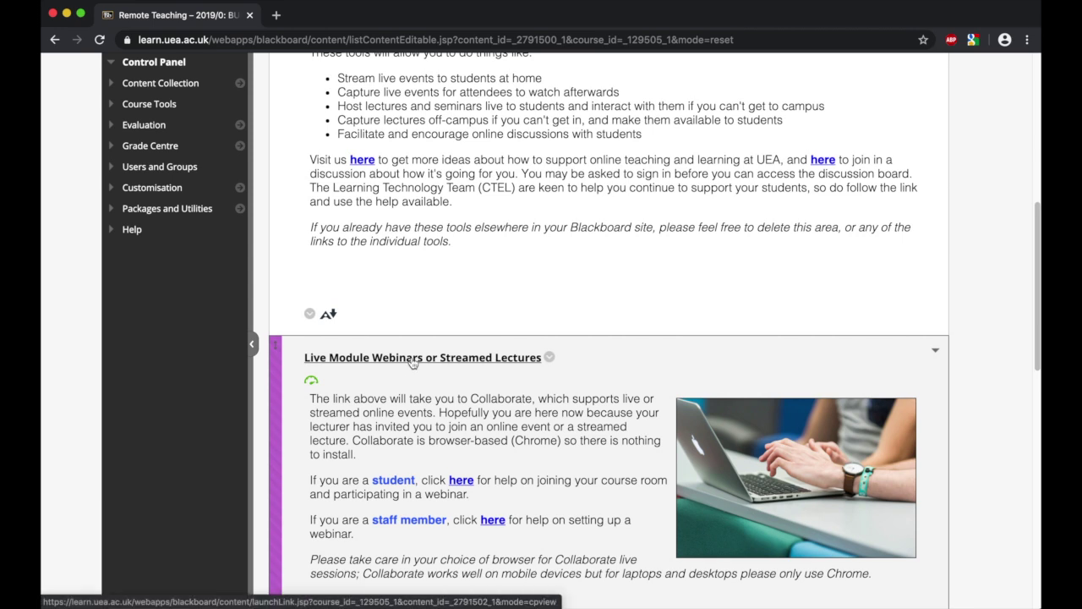
pyautogui.click(413, 358)
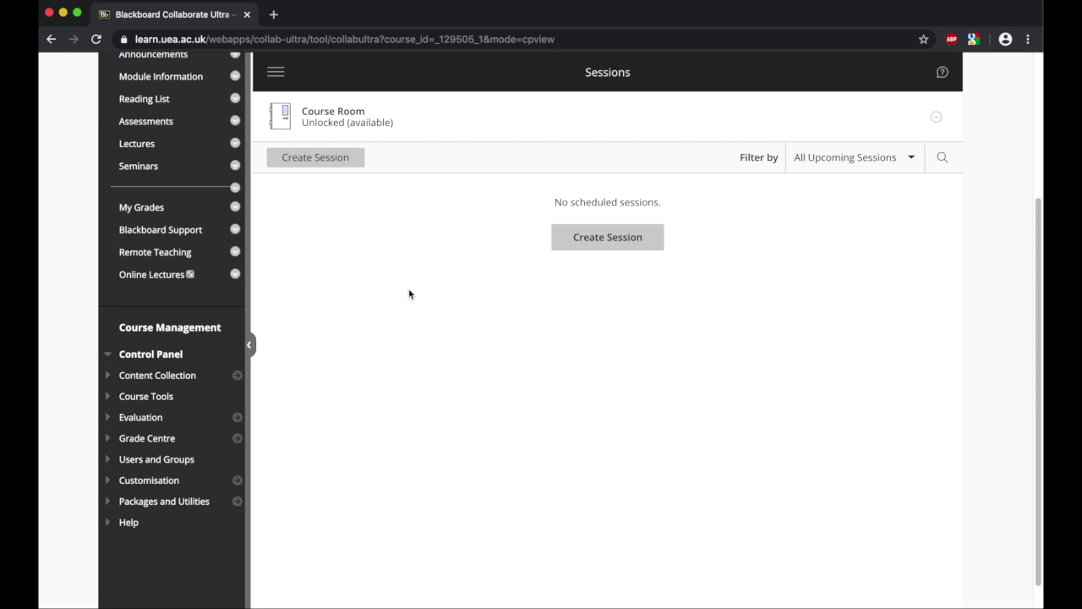
# - Create a new Collaborate session named "Test" with the default event times
pyautogui.click(344, 160)
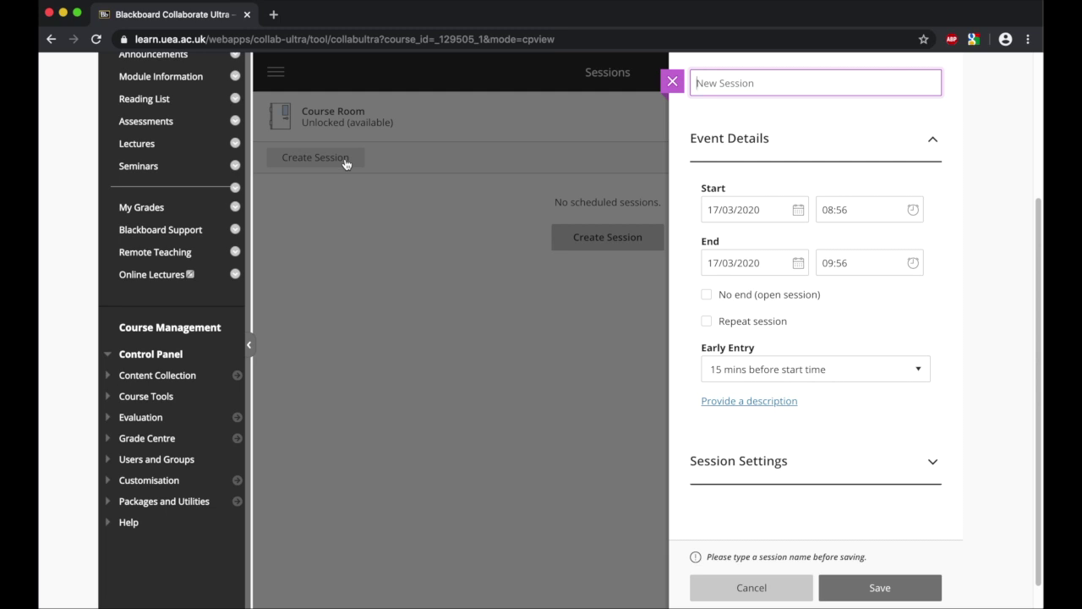
pyautogui.write('Test')
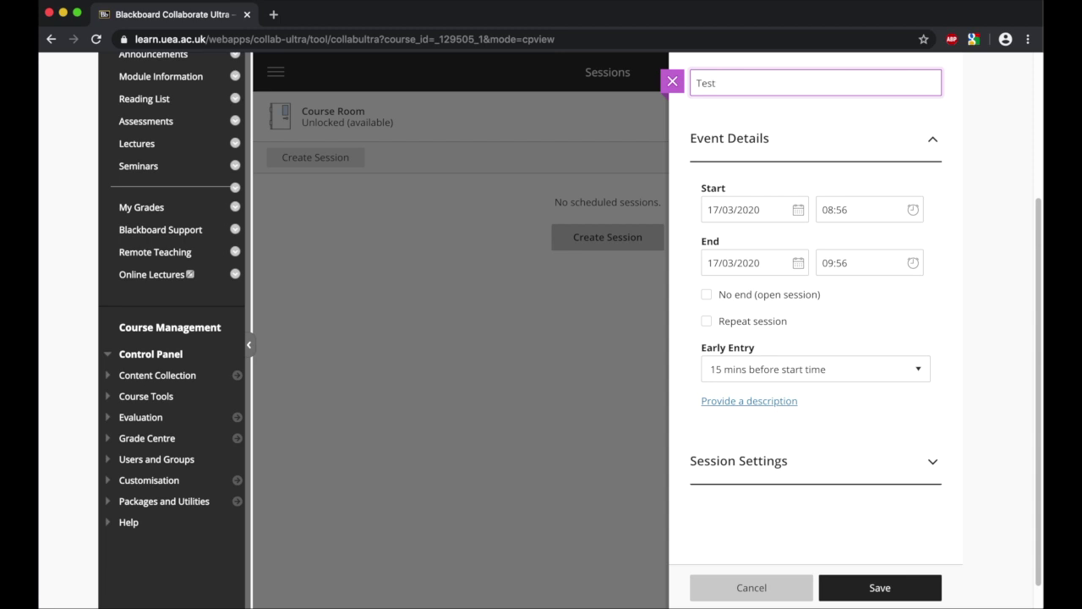
pyautogui.scroll(-1, 755, 202)
pyautogui.press('Return')
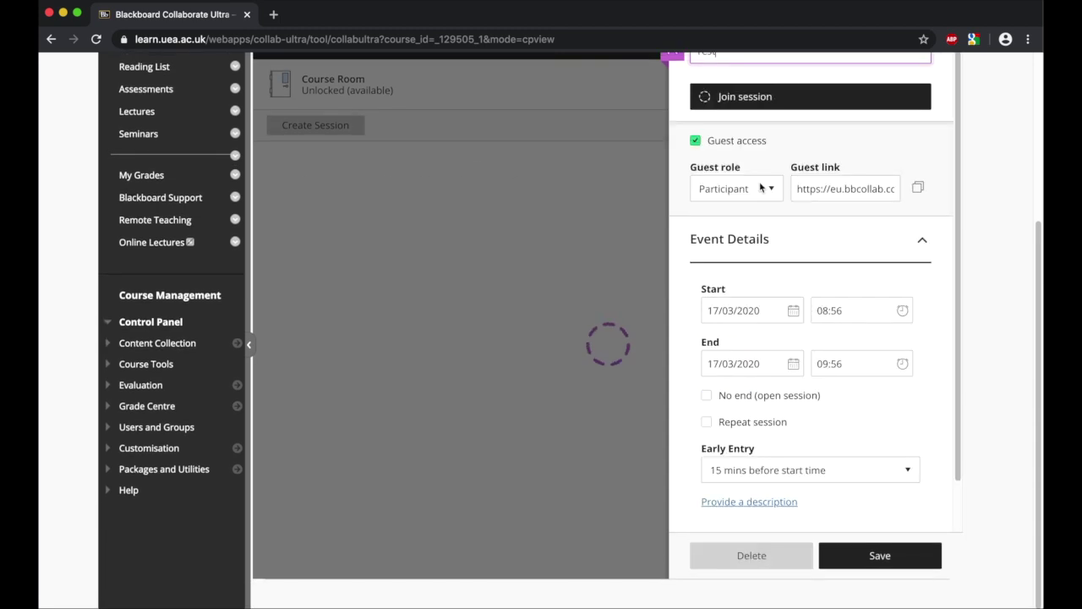
# - Review the session's guest access and event details, keeping the guest role as Participant
pyautogui.scroll(-1, 791, 220)
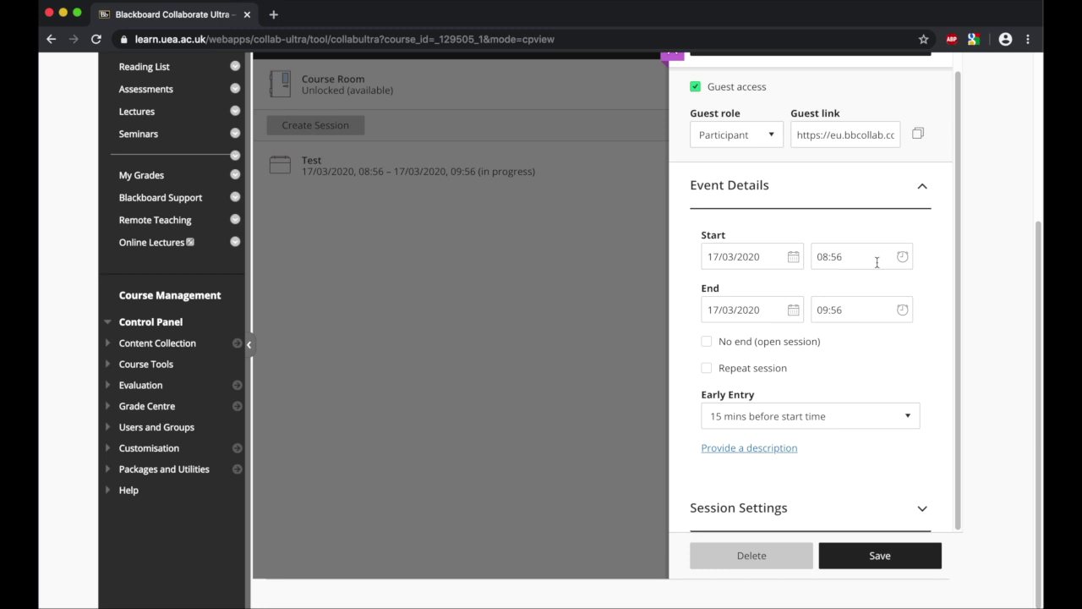
pyautogui.scroll(2, 877, 262)
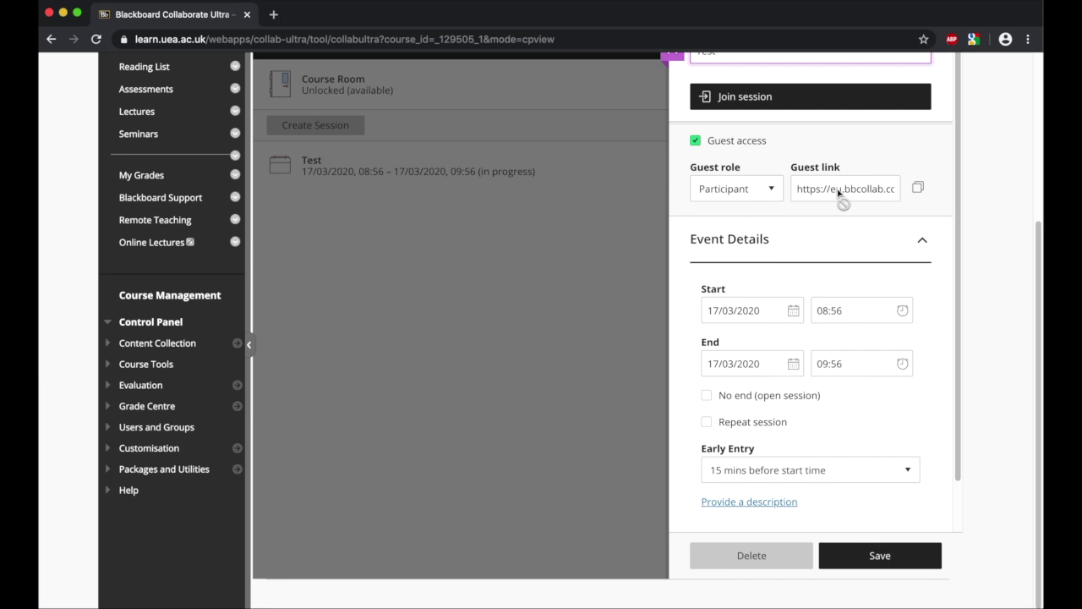
pyautogui.click(770, 190)
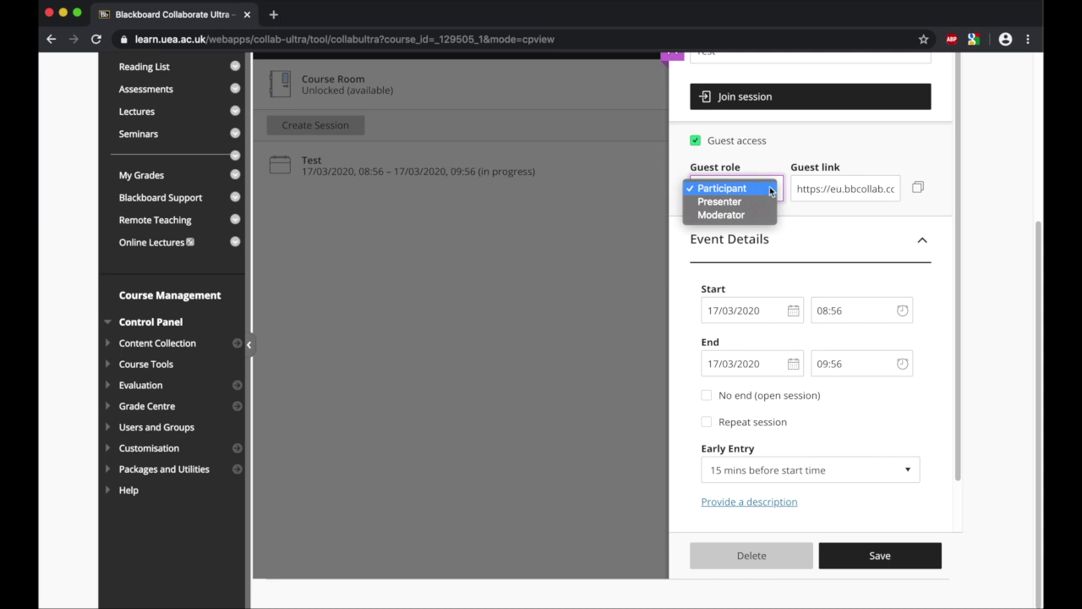
pyautogui.click(765, 187)
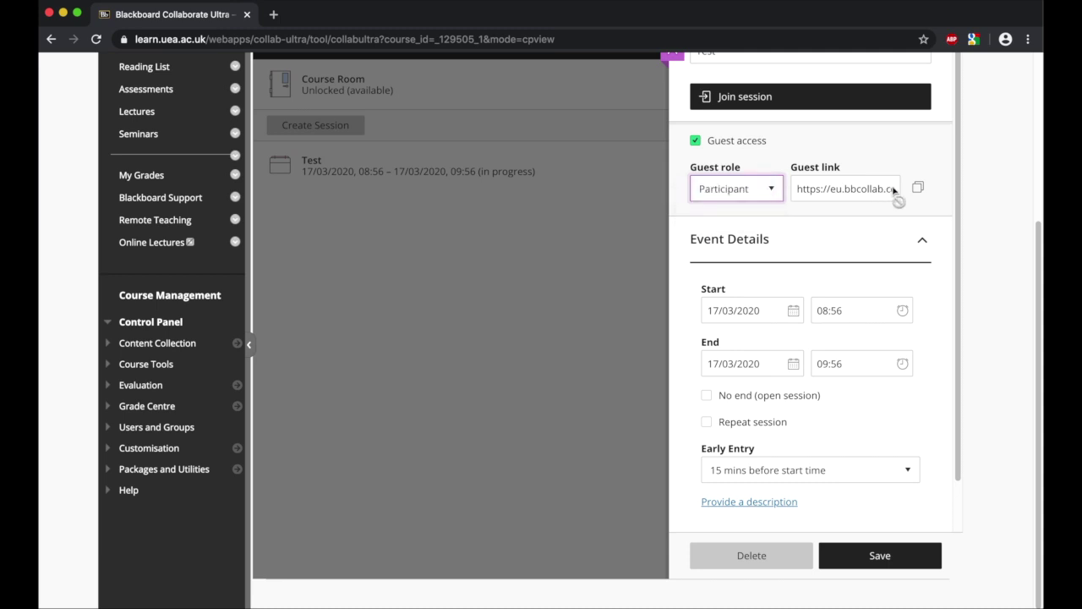
# - Open the description field in the Test session's event details
pyautogui.scroll(-2, 911, 268)
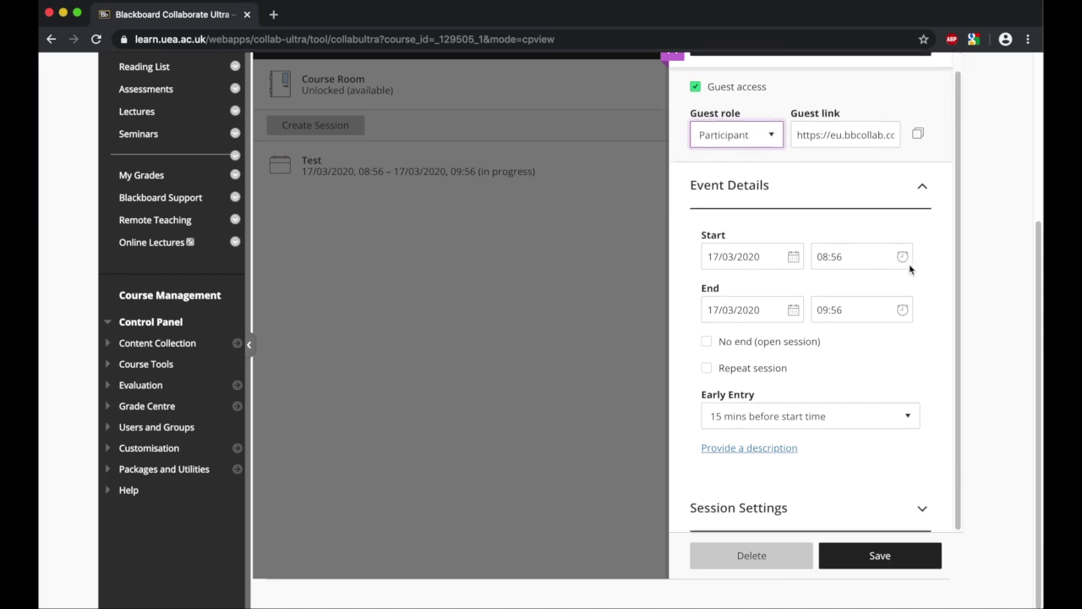
pyautogui.click(752, 449)
pyautogui.scroll(-1, 753, 457)
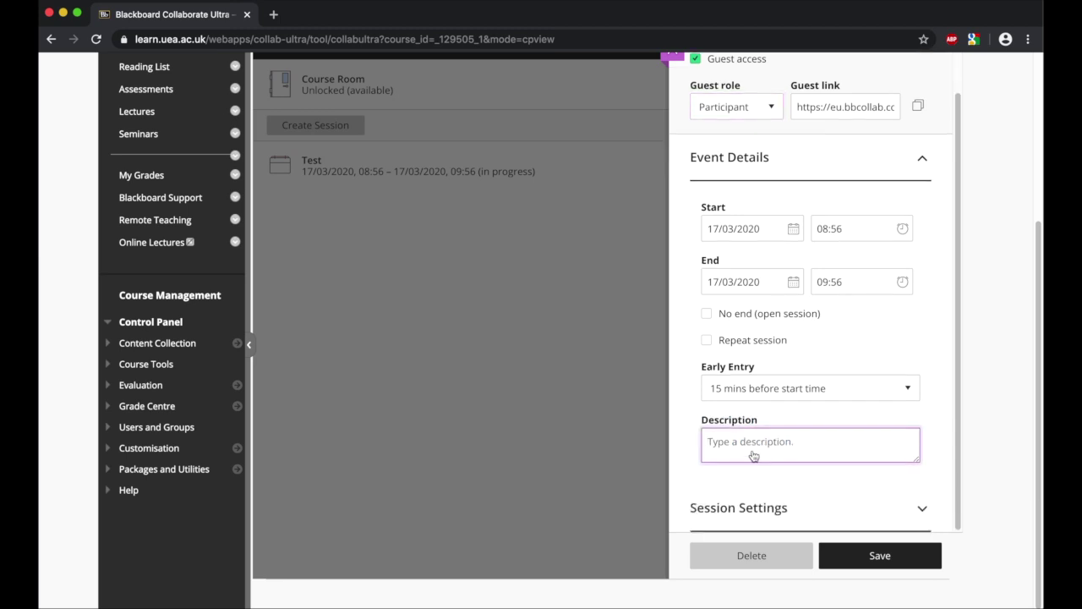
# - In the session settings, disallow participants to share audio, share video, and draw on whiteboard and files
pyautogui.click(755, 507)
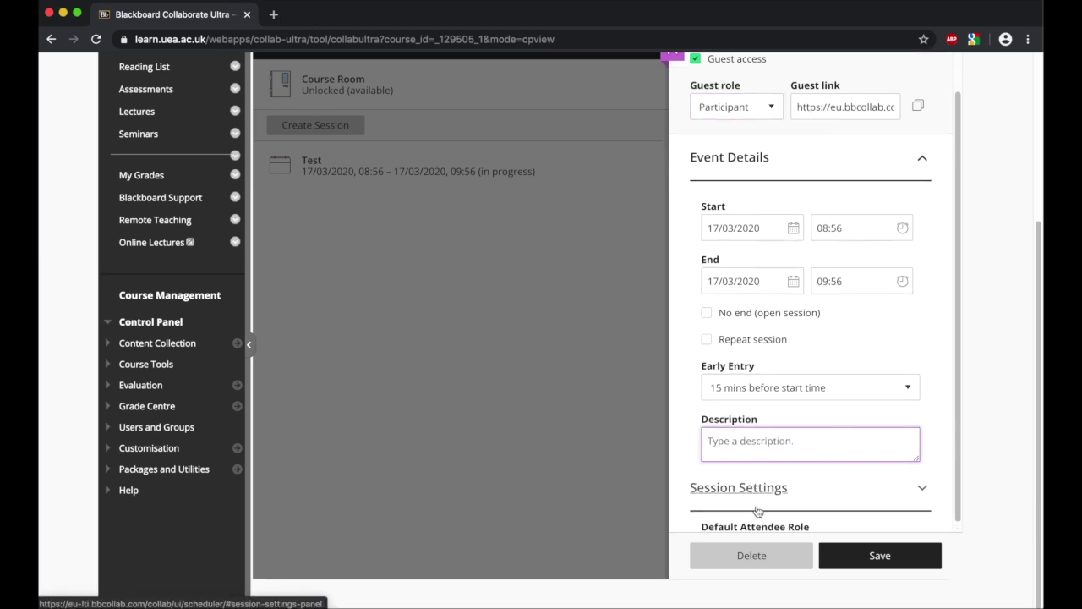
pyautogui.scroll(-3, 757, 510)
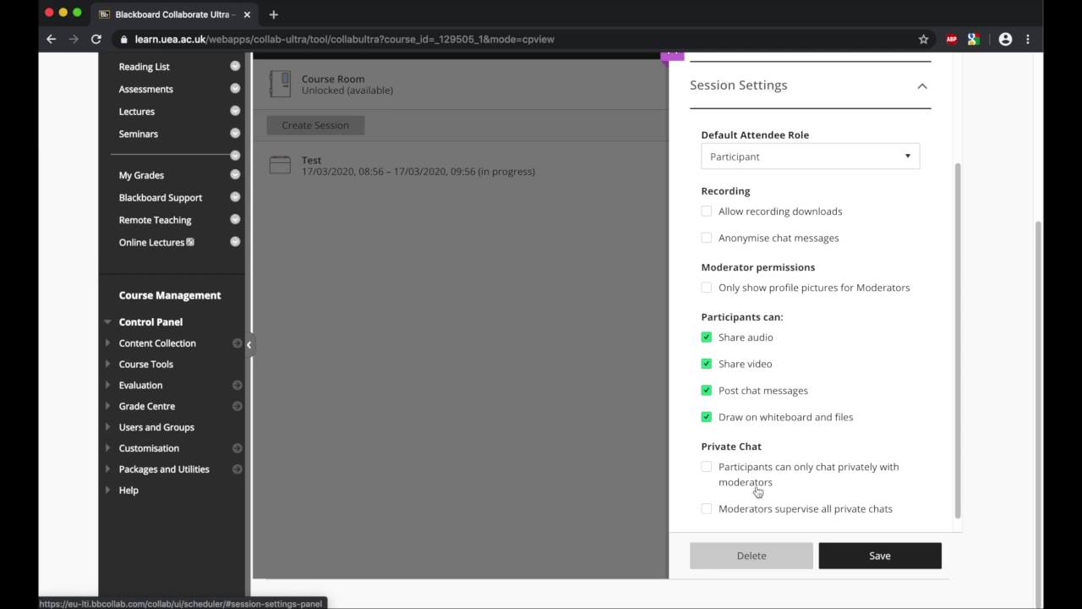
pyautogui.click(755, 340)
pyautogui.click(750, 366)
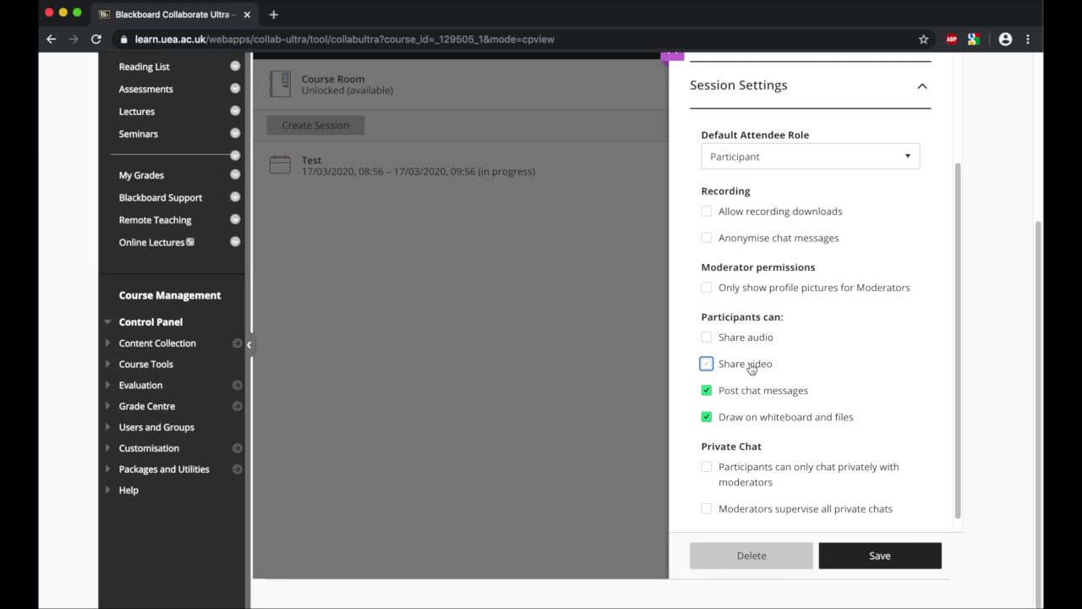
pyautogui.click(763, 424)
pyautogui.scroll(-1, 763, 423)
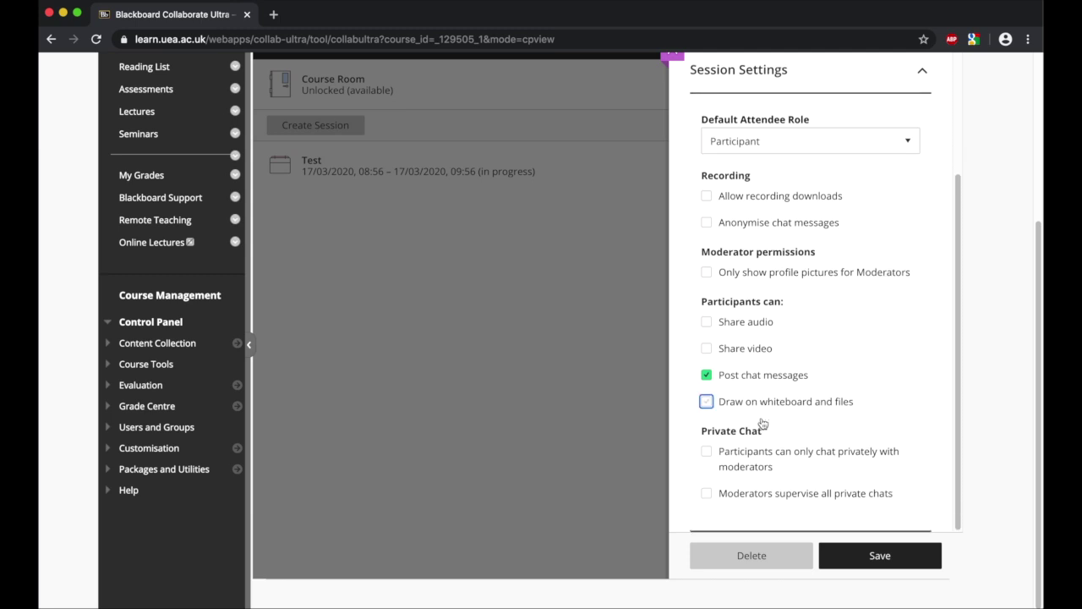
# - Restrict participants' private chat to moderators only, let moderators supervise all private chats, and save the session
pyautogui.click(729, 470)
pyautogui.click(732, 498)
pyautogui.click(874, 554)
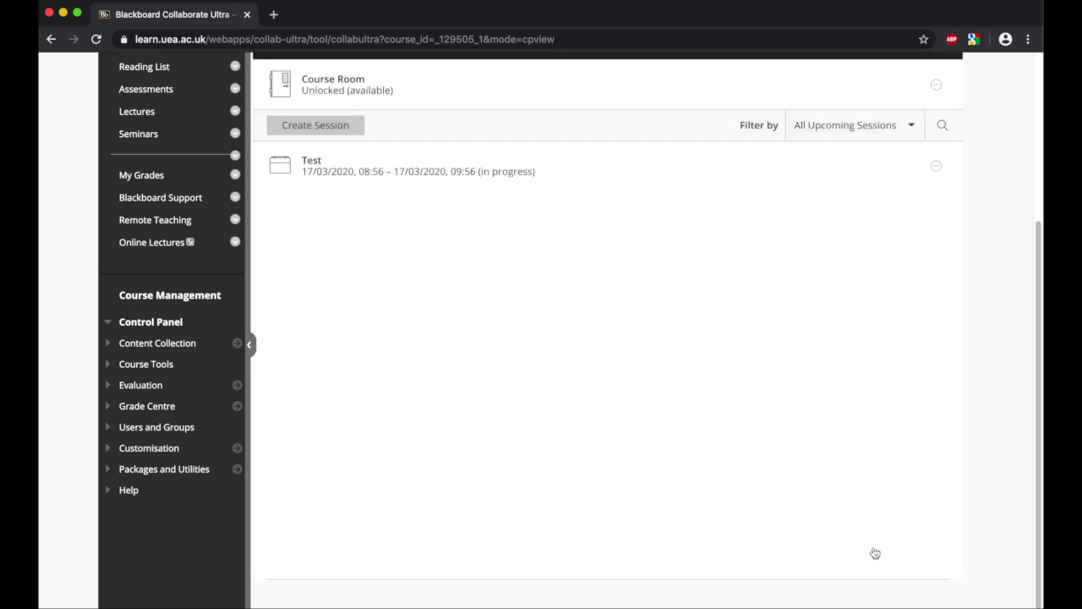
# - Join the Test session from the Sessions list
pyautogui.scroll(3, 875, 552)
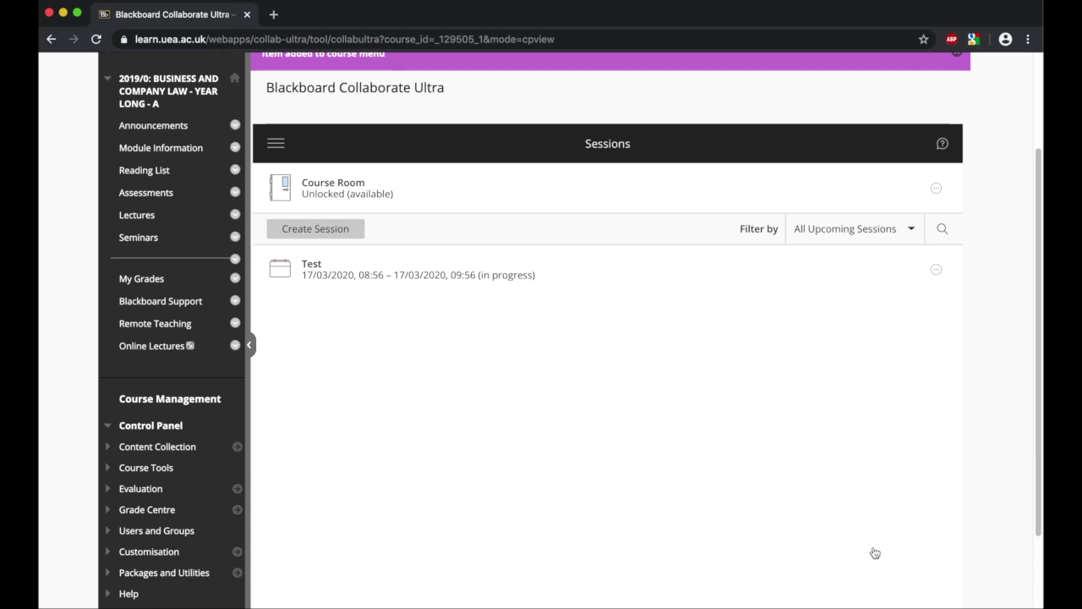
pyautogui.click(511, 279)
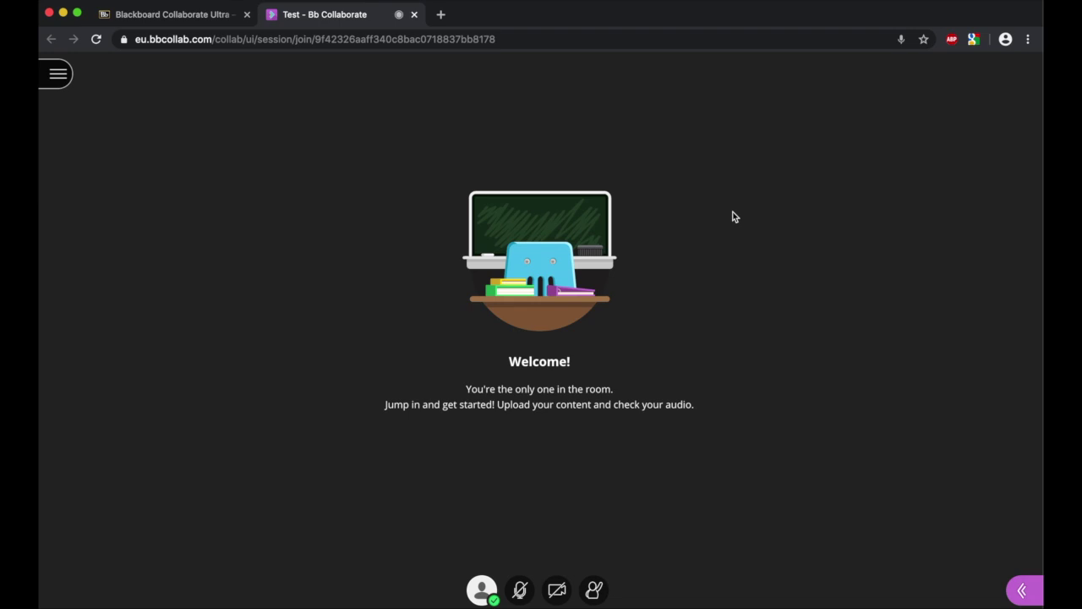
# - View the session menu's options, close it, and turn the microphone on and off again
pyautogui.click(58, 77)
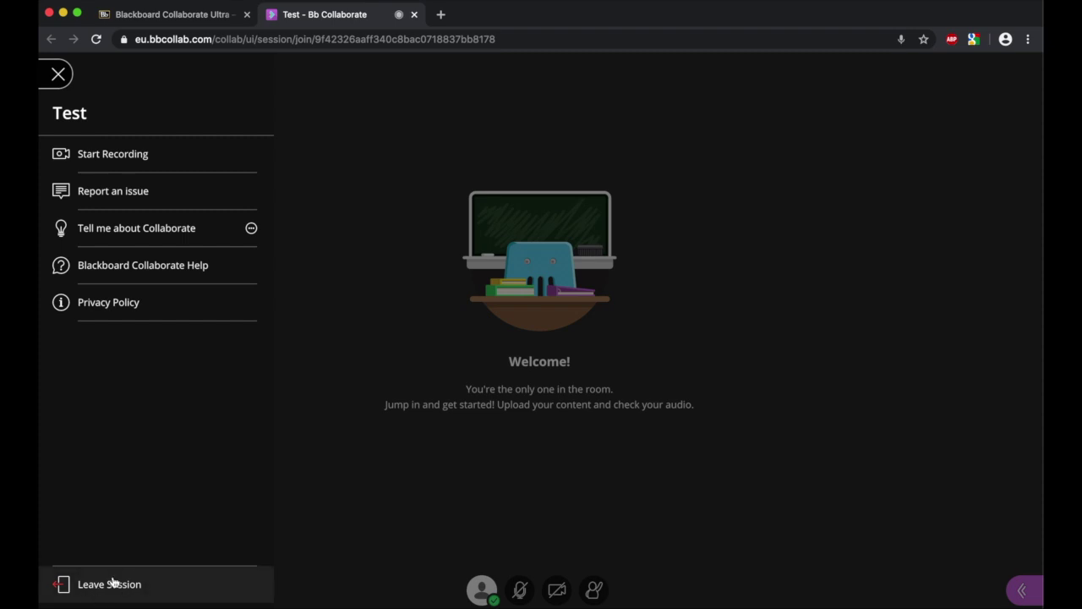
pyautogui.click(343, 384)
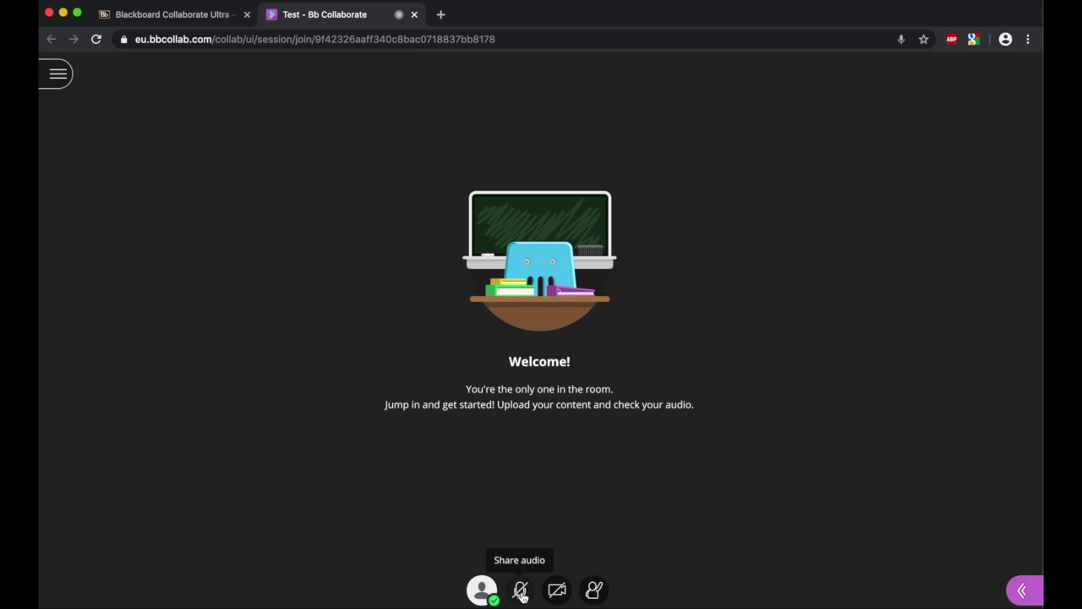
pyautogui.click(521, 591)
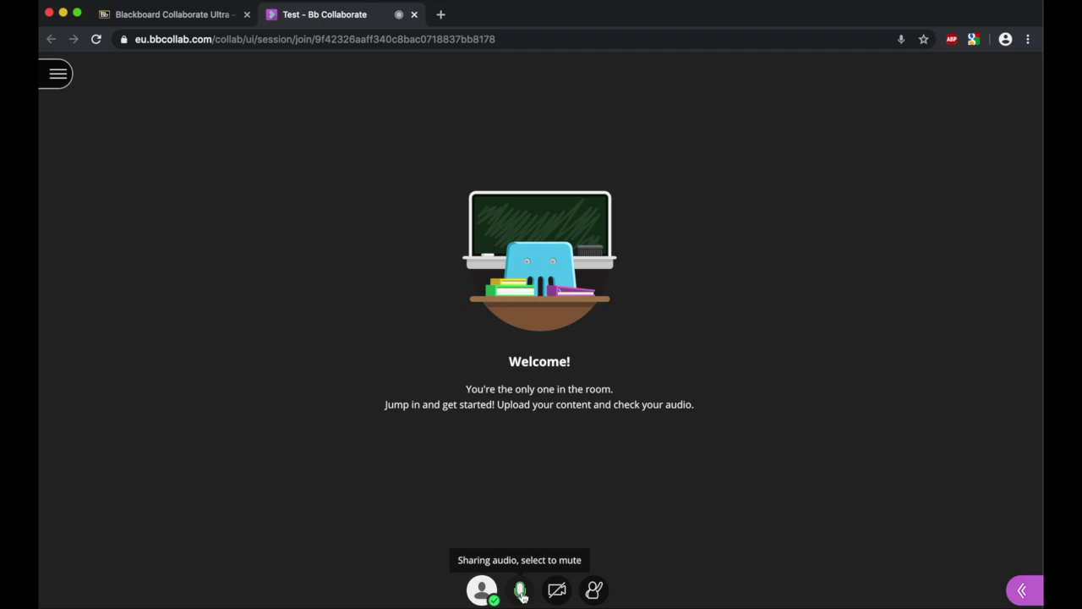
pyautogui.click(521, 591)
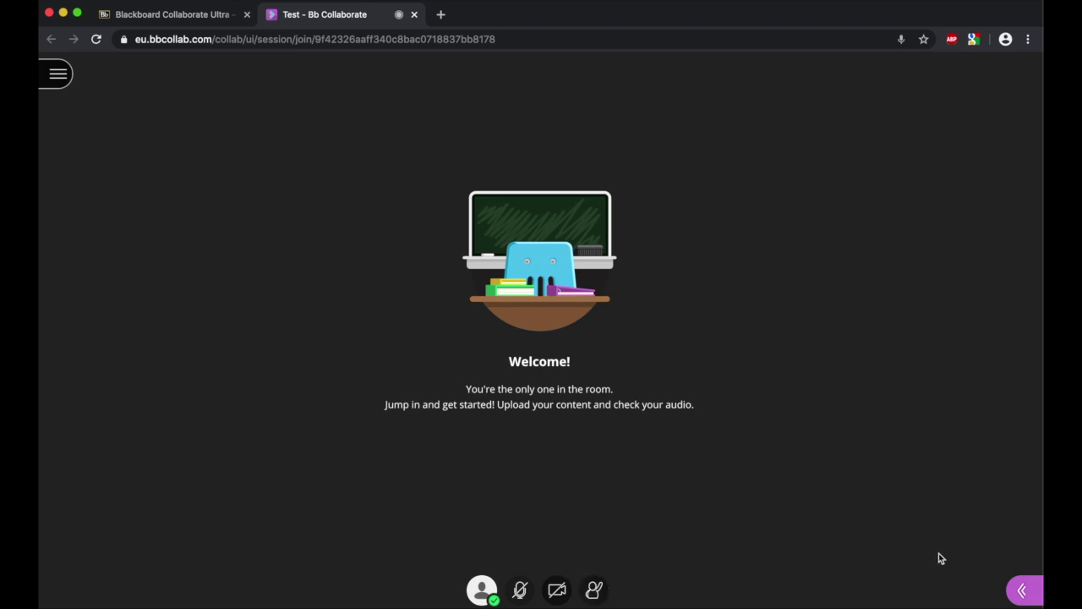
# - Send the message "Hi all" in the Everyone chat channel, dismissing the chat tip
pyautogui.click(1026, 590)
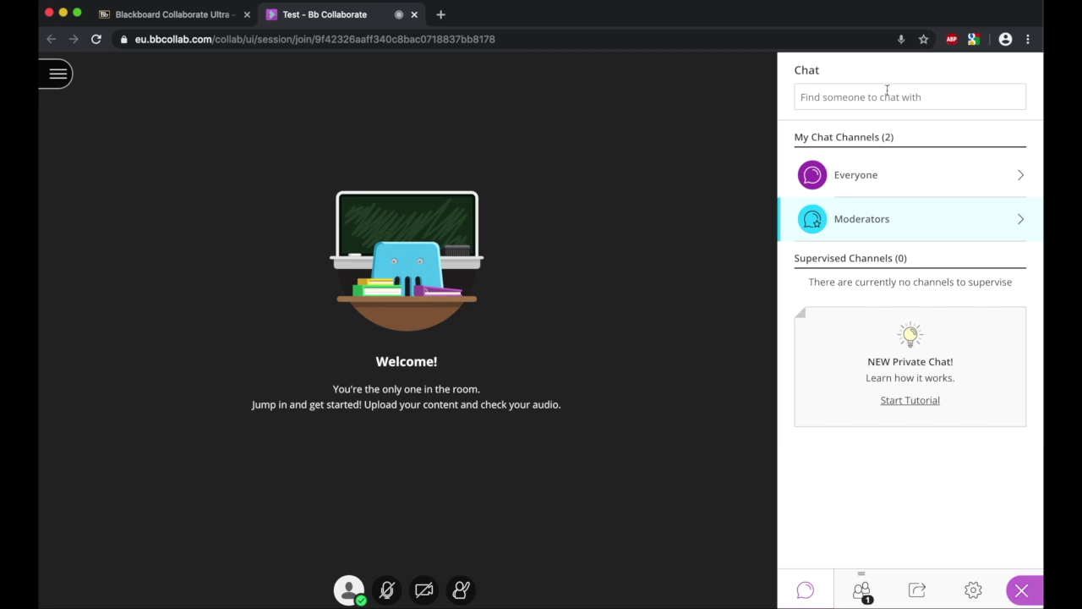
pyautogui.click(870, 175)
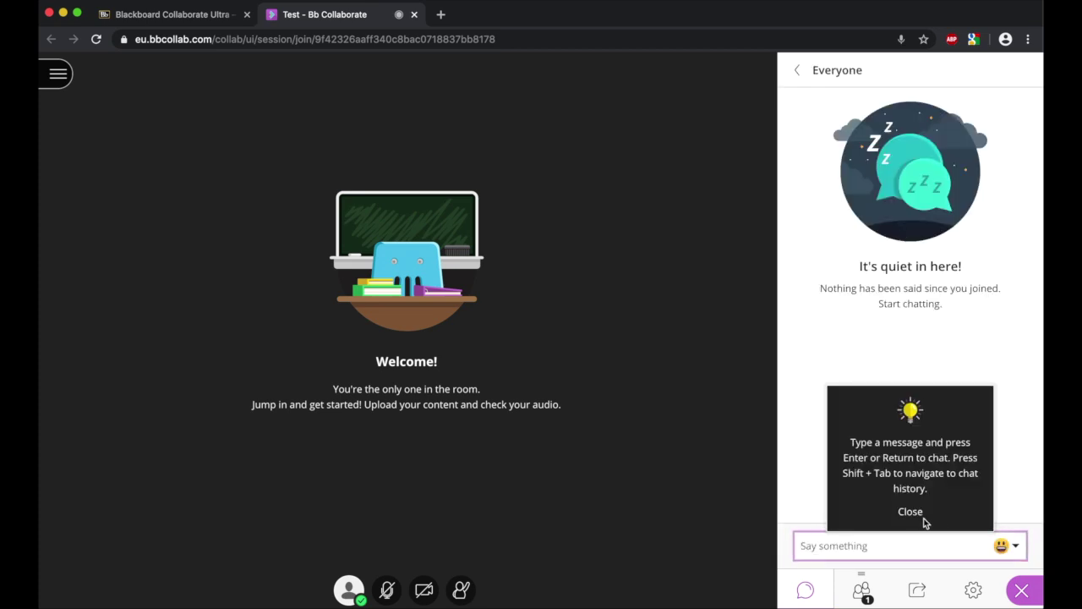
pyautogui.click(921, 518)
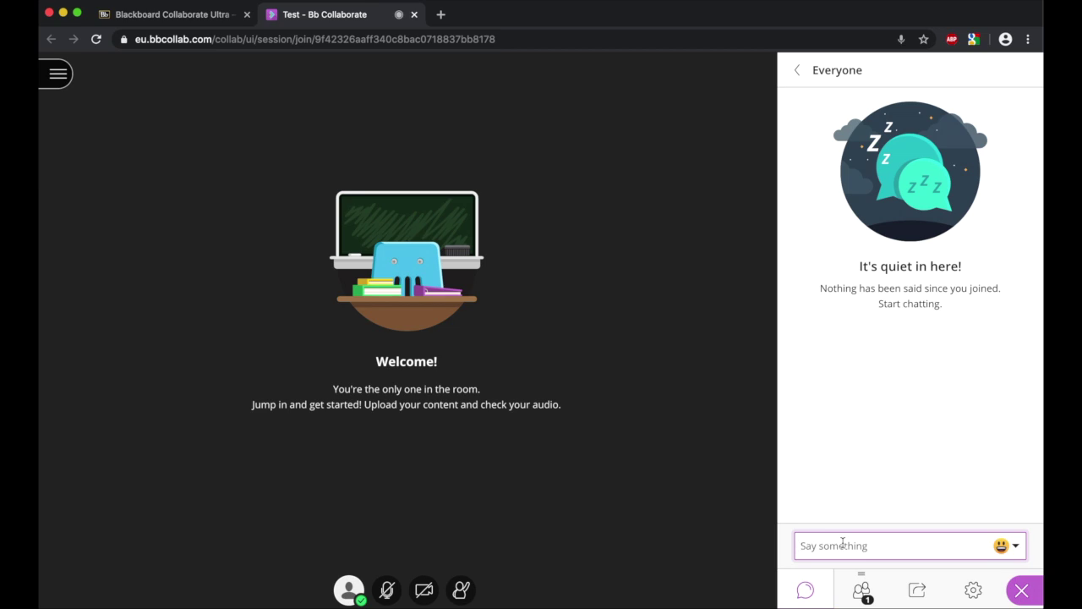
pyautogui.write('Hi all')
pyautogui.press('Return')
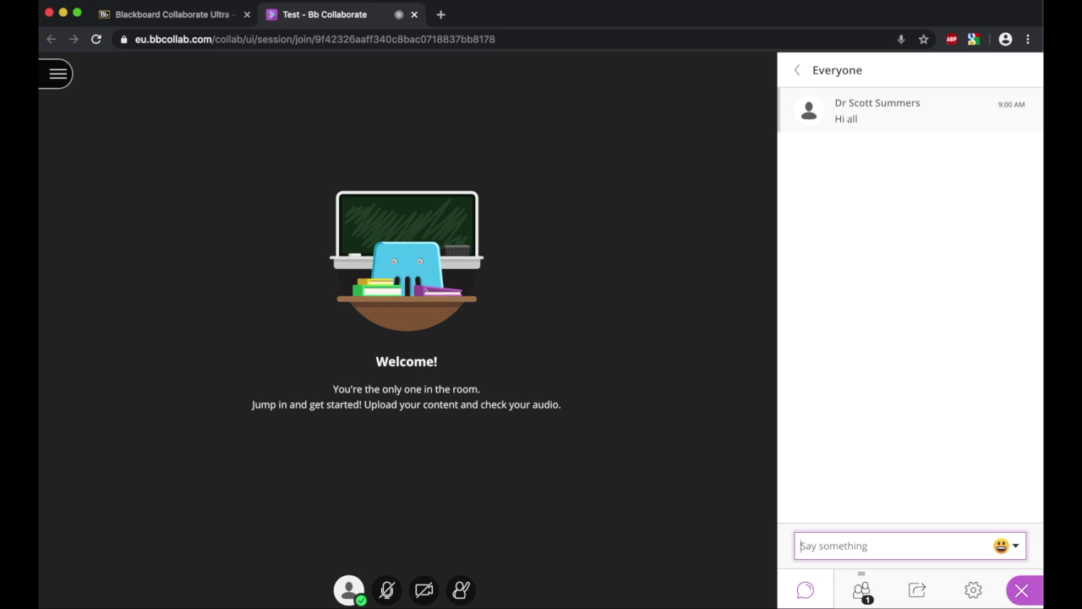
# - View the attendee list, and turn the participants' video-sharing permission on and off again in the session settings
pyautogui.click(860, 586)
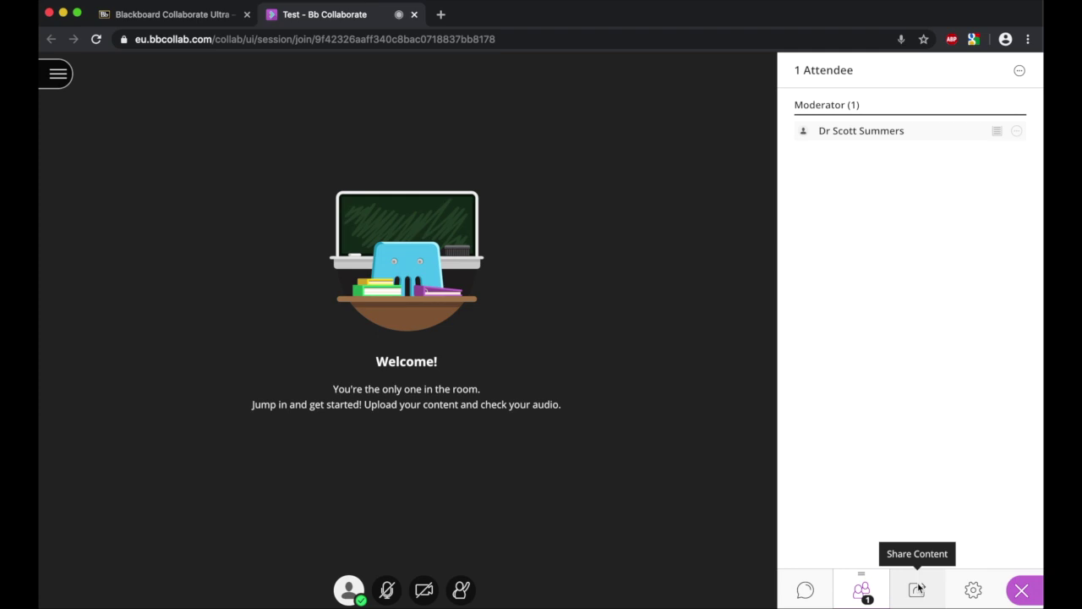
pyautogui.click(973, 589)
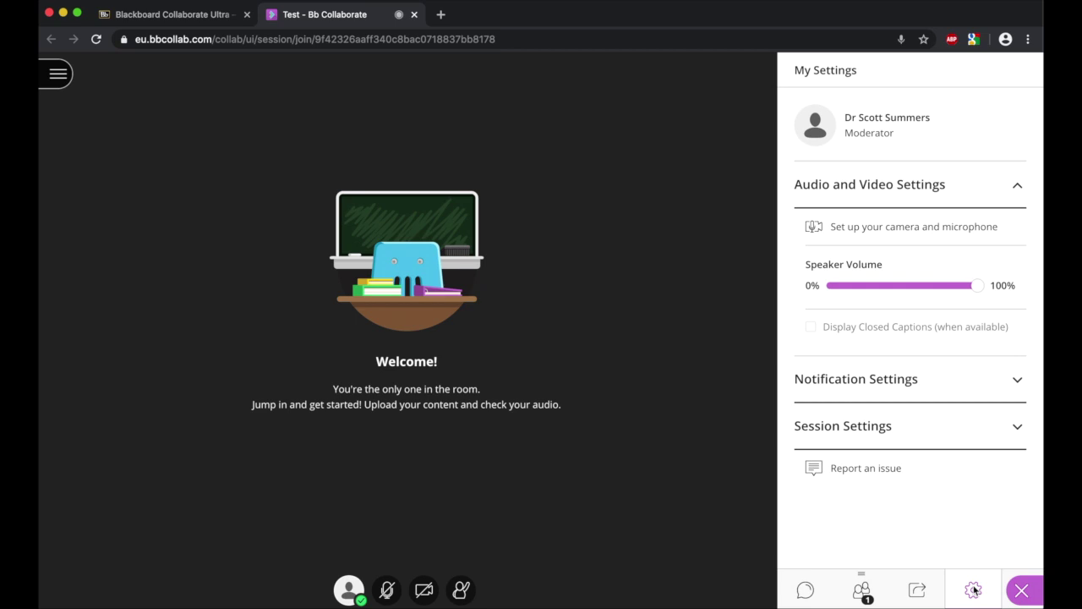
pyautogui.click(892, 429)
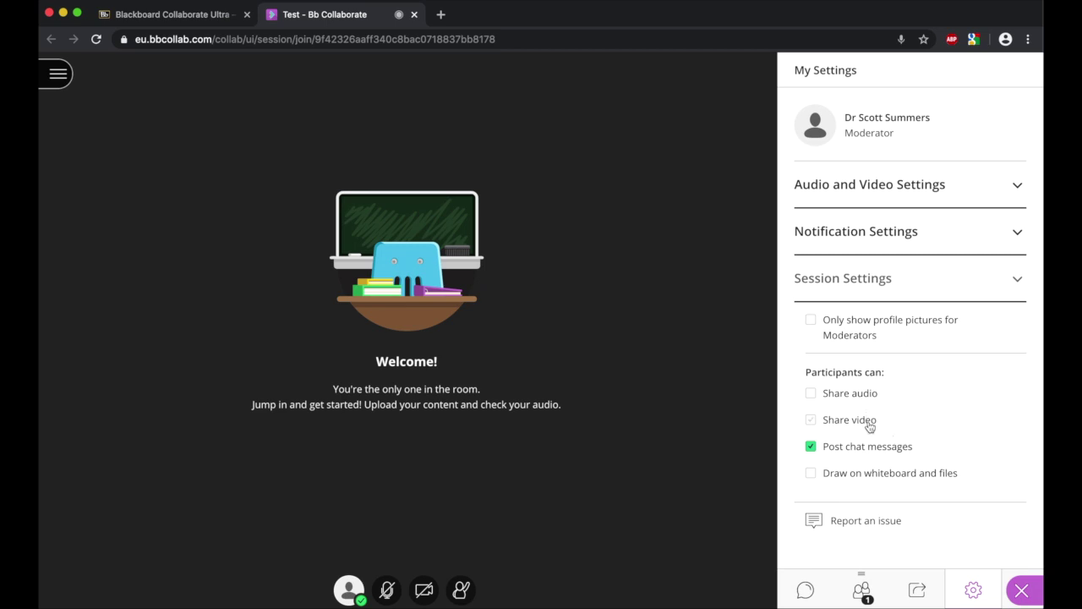
pyautogui.click(869, 427)
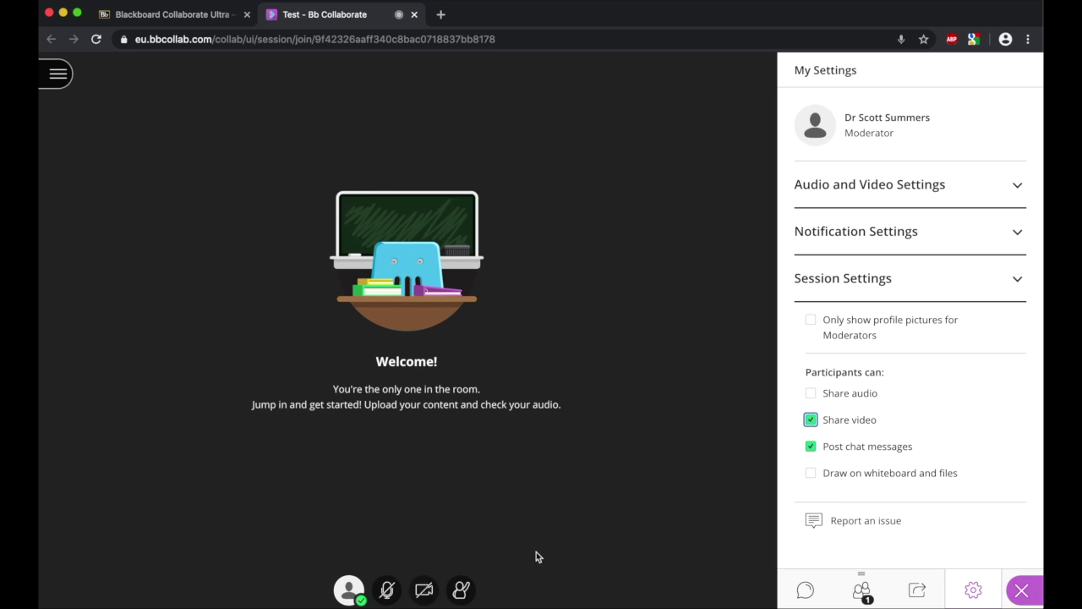
pyautogui.click(841, 423)
# - Open the content sharing options and share a blank whiteboard
pyautogui.click(917, 588)
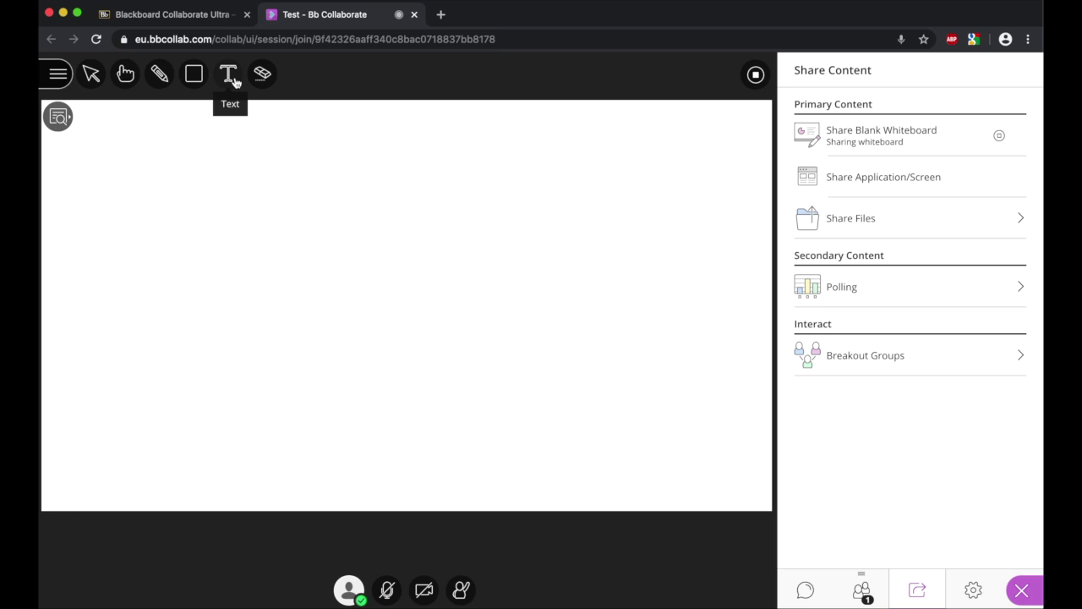
# - Write the text "Hello all." on the whiteboard and draw freehand pencil lines in blue beneath it
pyautogui.click(235, 80)
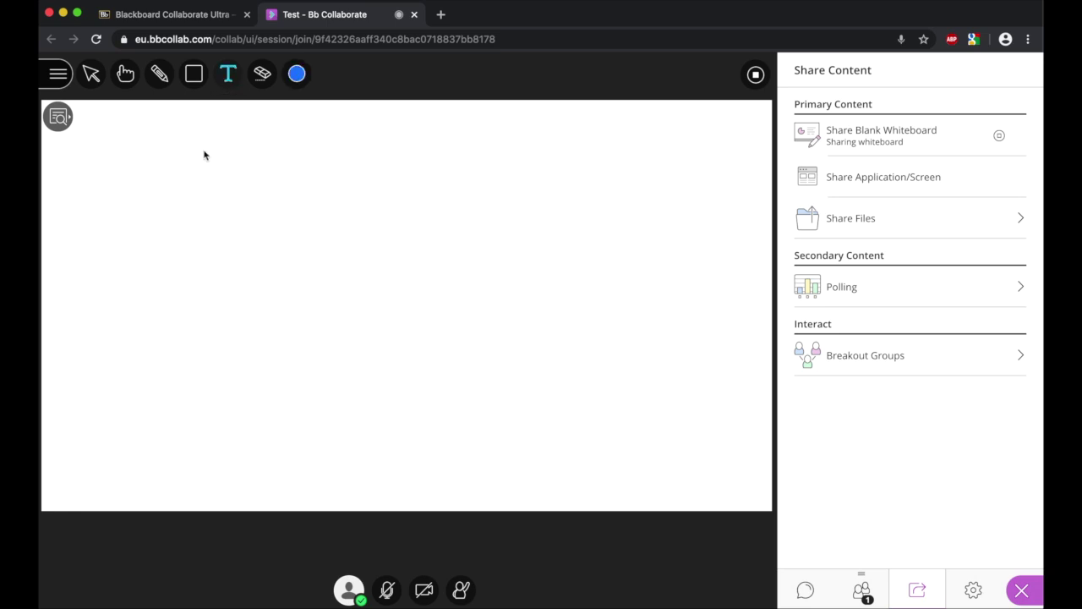
pyautogui.click(250, 158)
pyautogui.write('Hell')
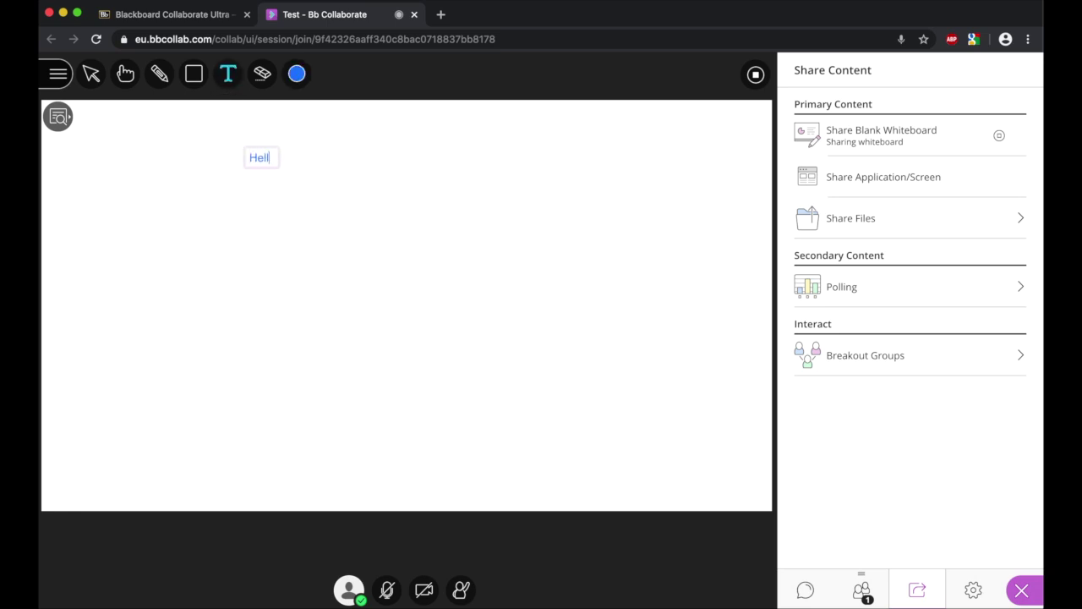
pyautogui.write('o all.')
pyautogui.click(159, 73)
pyautogui.moveTo(169, 177); pyautogui.dragTo(269, 208)
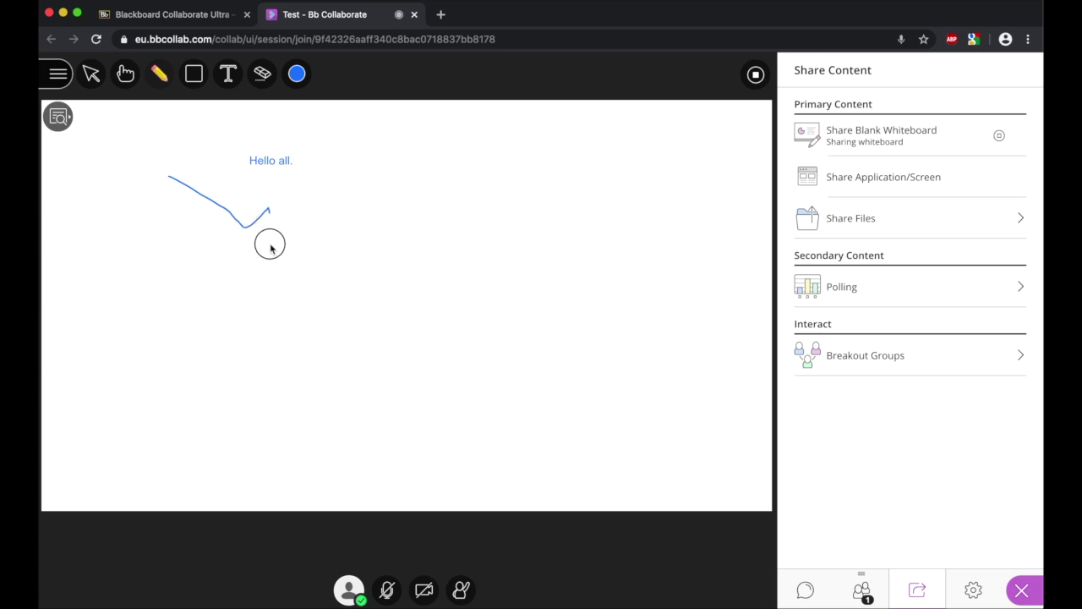
pyautogui.moveTo(270, 248); pyautogui.dragTo(302, 262)
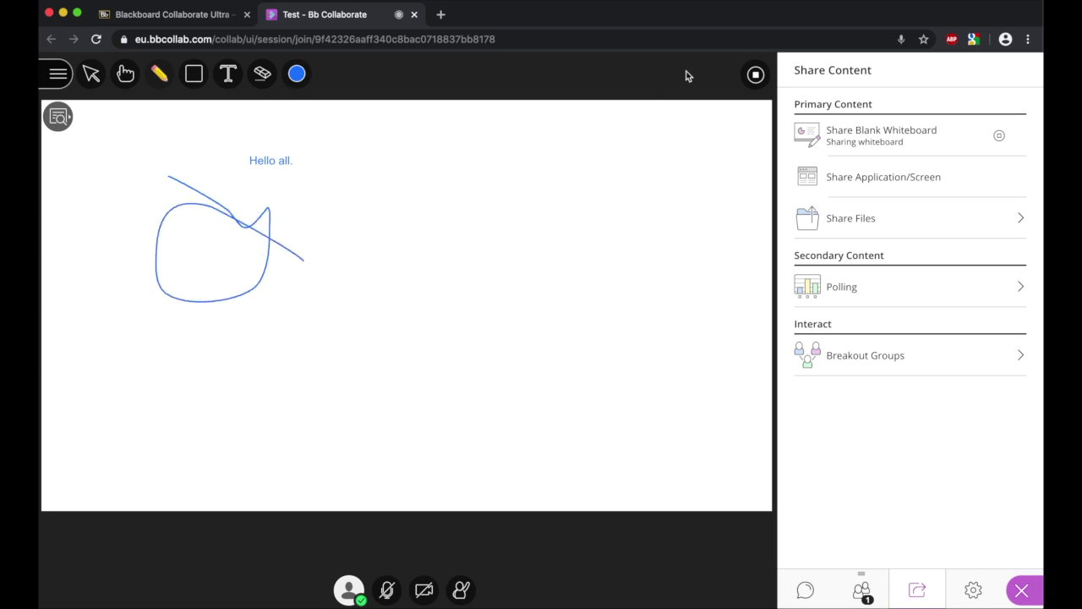
# - Stop sharing the whiteboard, then view the breakout groups setup and cancel it without starting any groups
pyautogui.click(755, 75)
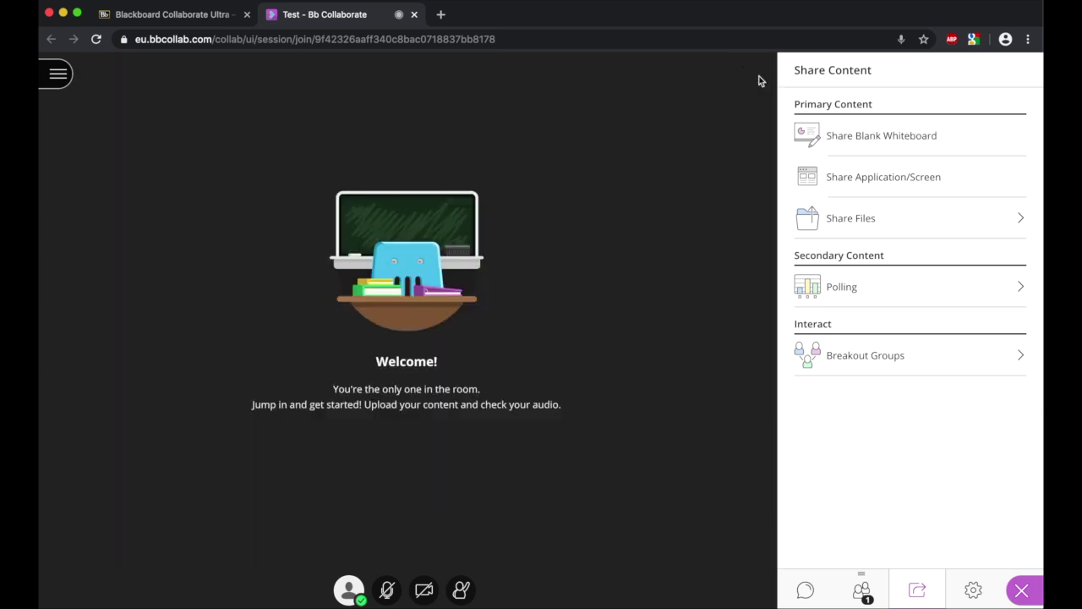
pyautogui.click(872, 362)
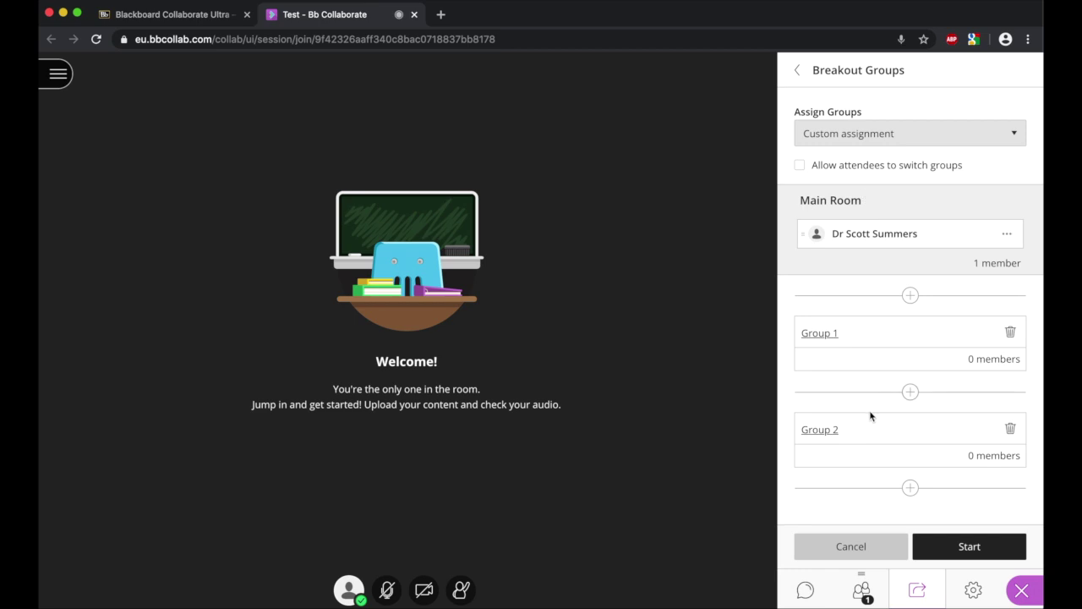
pyautogui.click(865, 557)
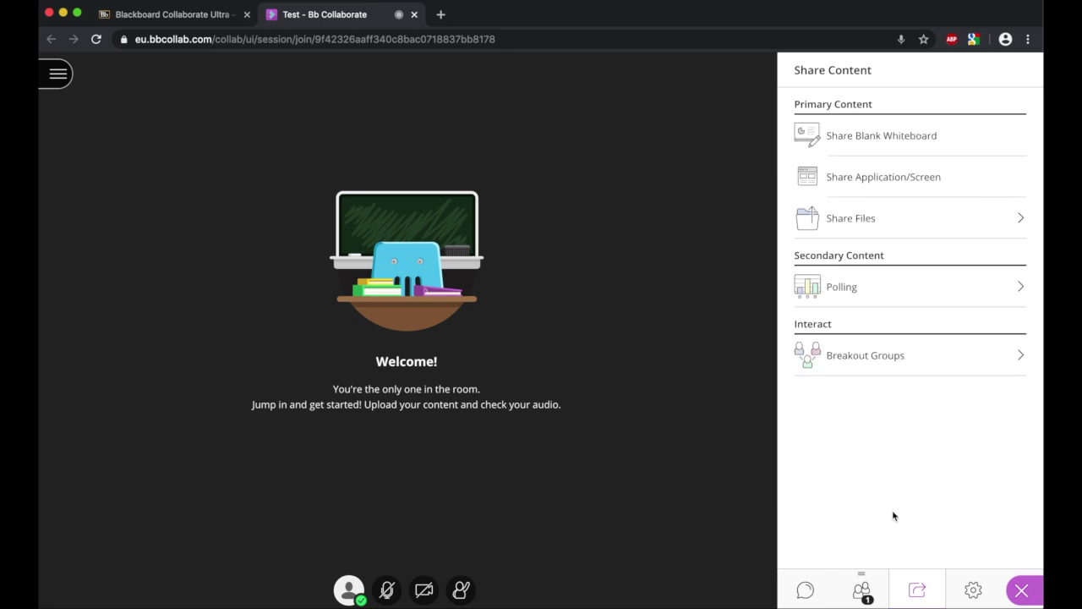
# - Share the application window of the L18-Data_Protection_Law presentation with the session
pyautogui.click(843, 179)
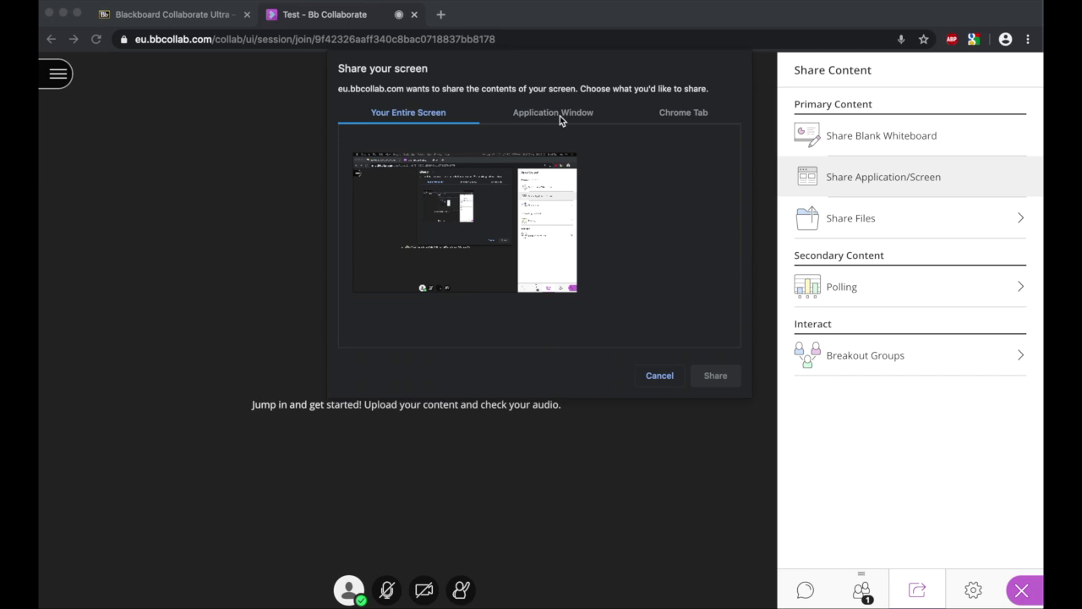
pyautogui.click(560, 116)
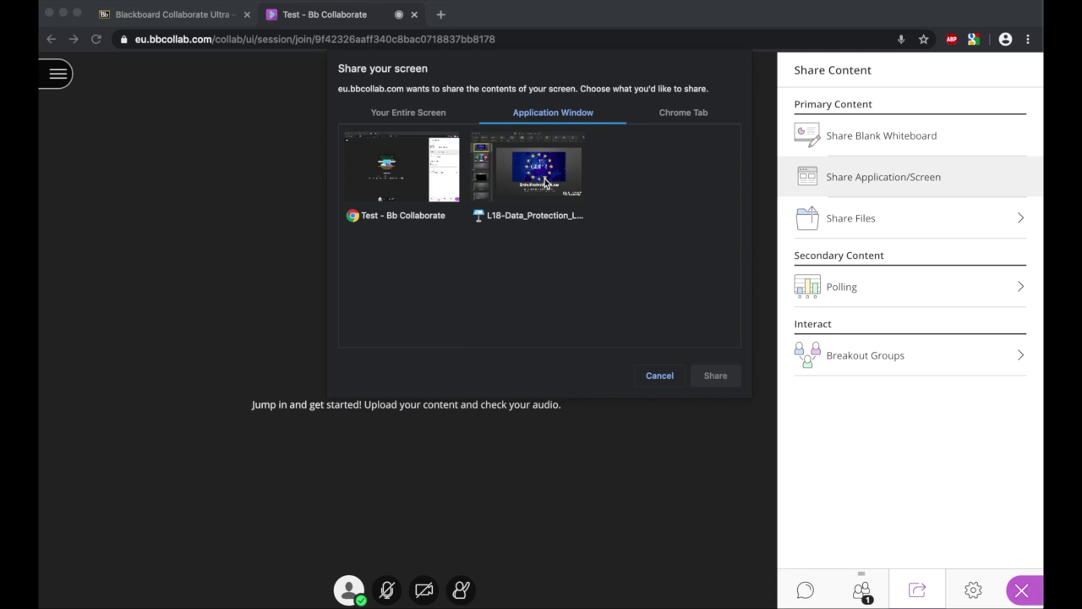
pyautogui.click(546, 183)
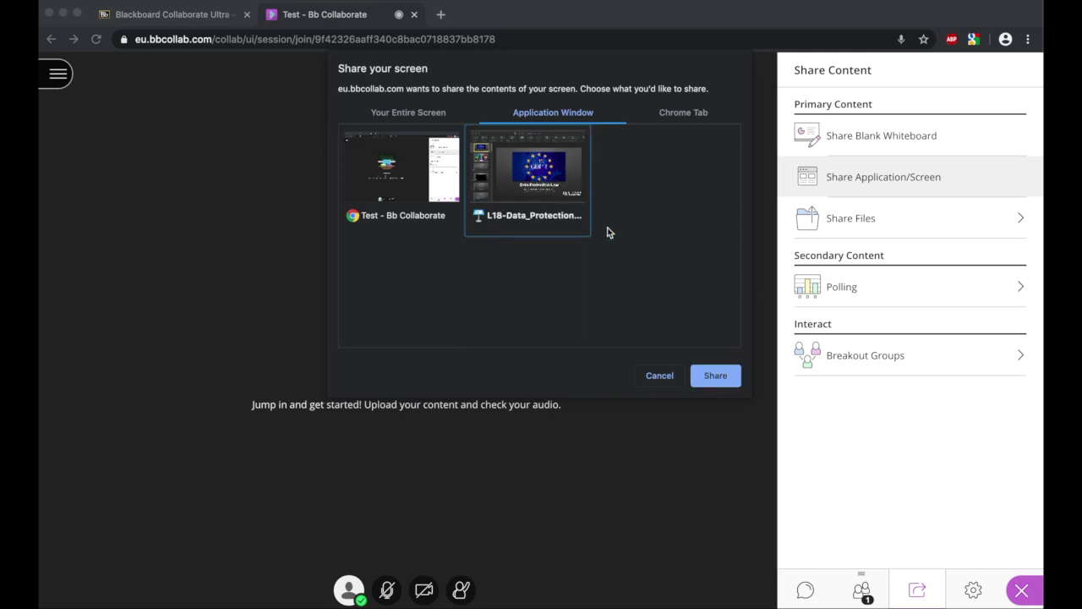
pyautogui.click(715, 375)
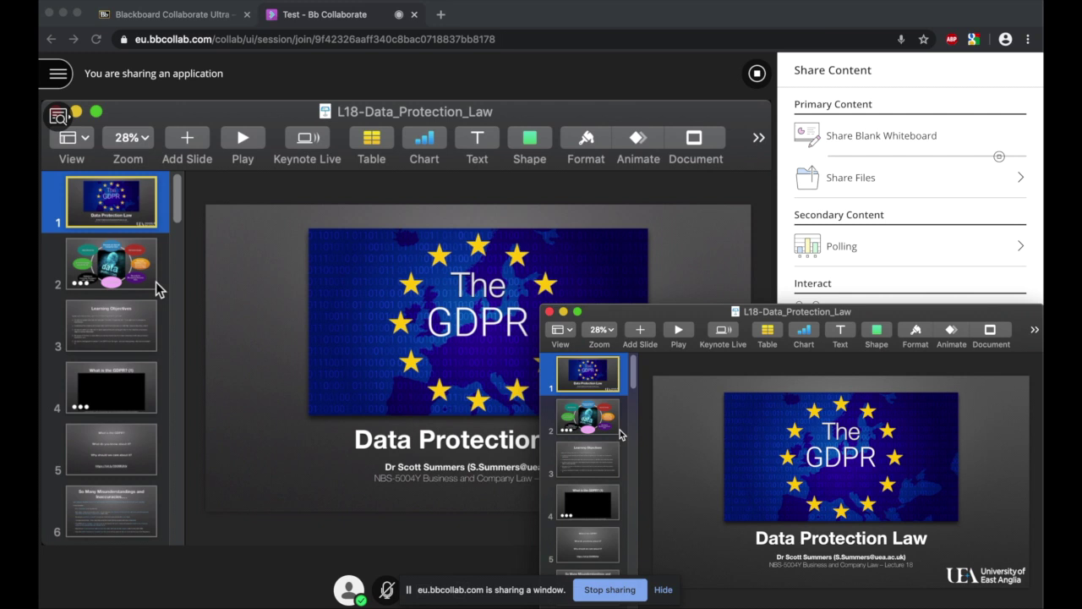
# - Show slides 2 and 3 of the shared presentation to the session, and stop sharing the window
pyautogui.click(133, 252)
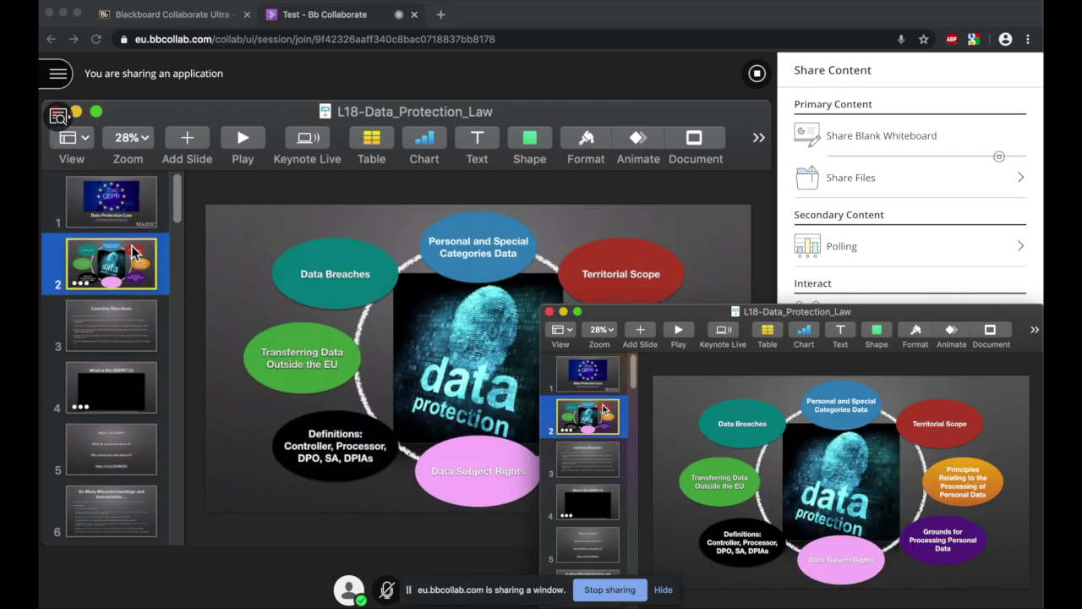
pyautogui.press('Down')
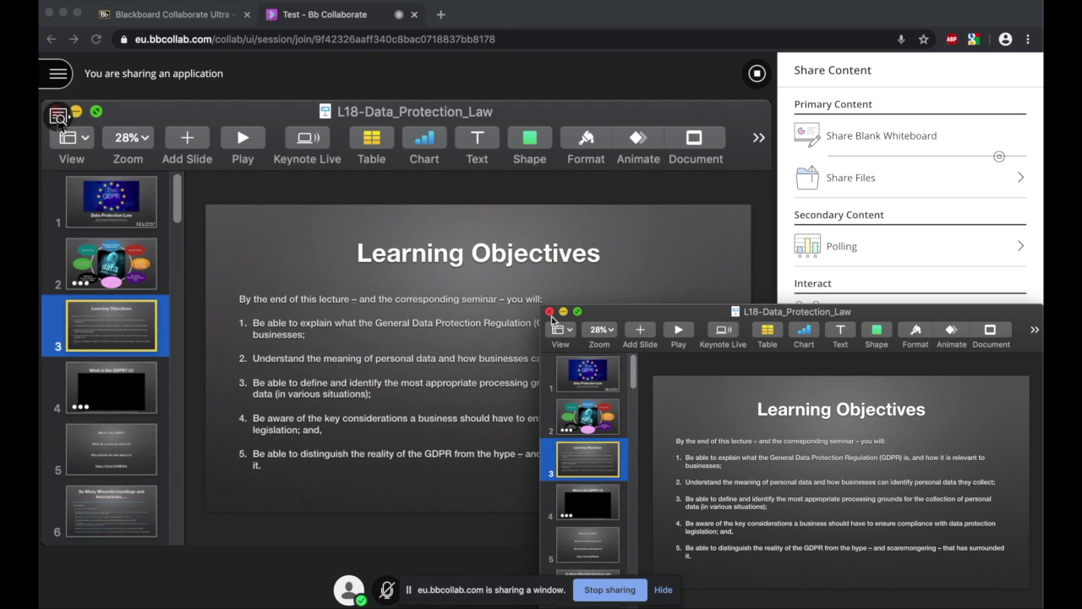
pyautogui.click(590, 594)
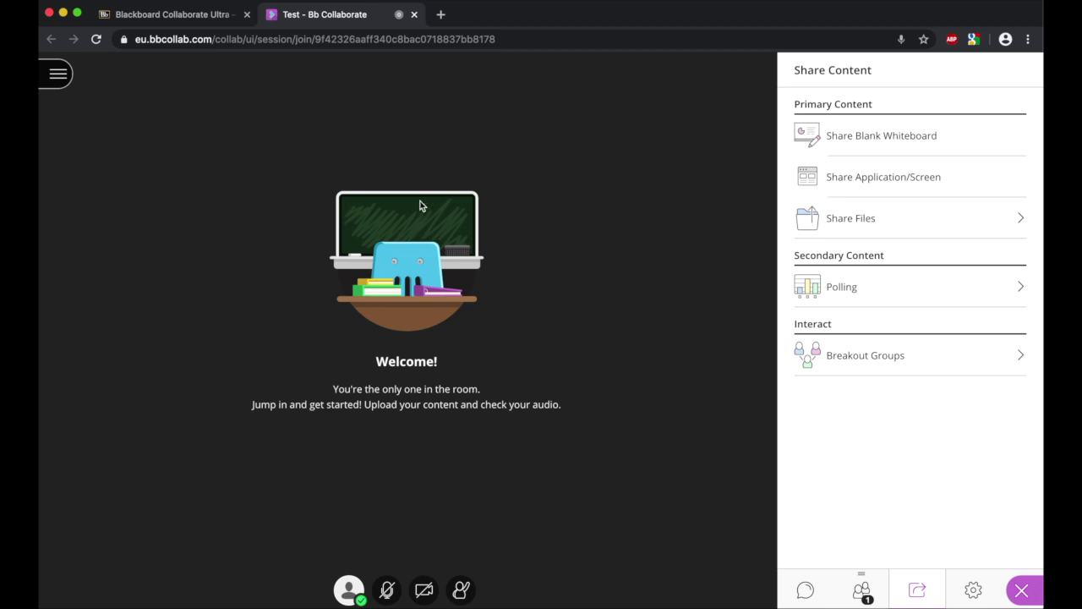
# - Leave the Test session, skipping the audio and video quality survey
pyautogui.click(62, 82)
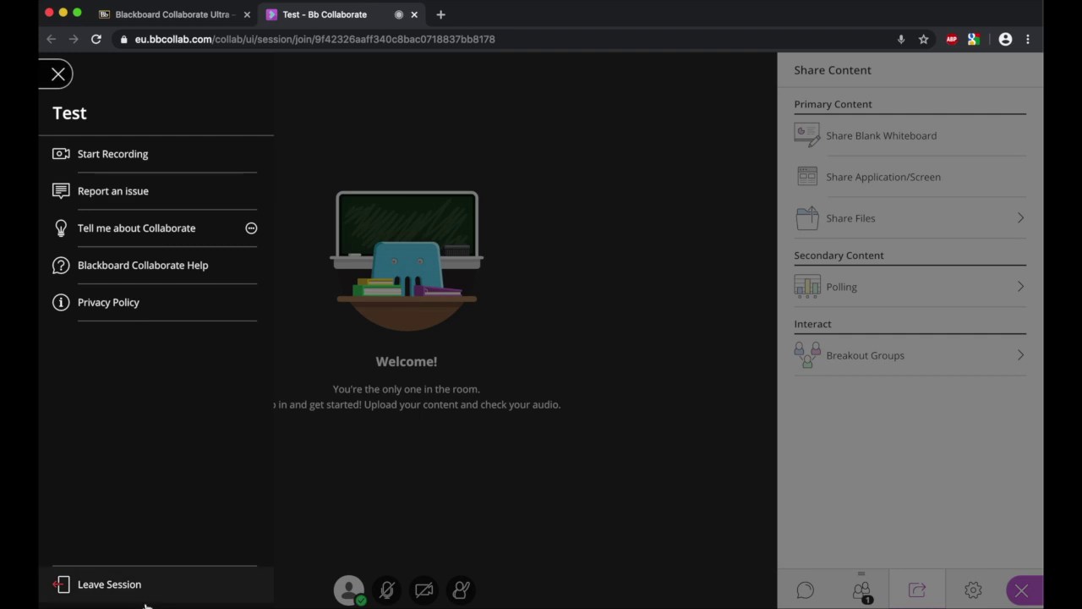
pyautogui.click(109, 588)
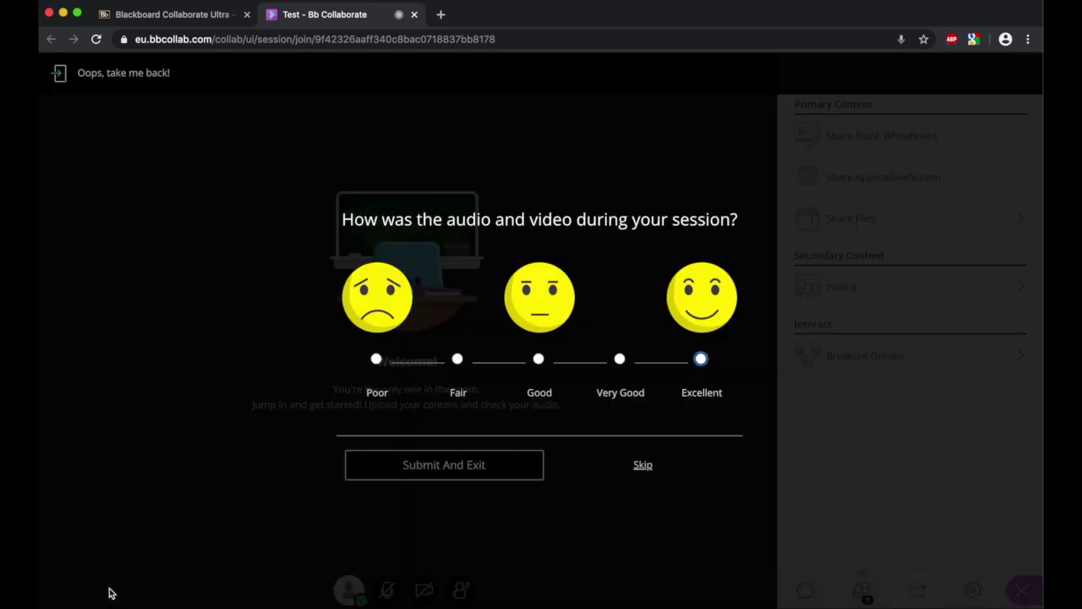
pyautogui.click(639, 466)
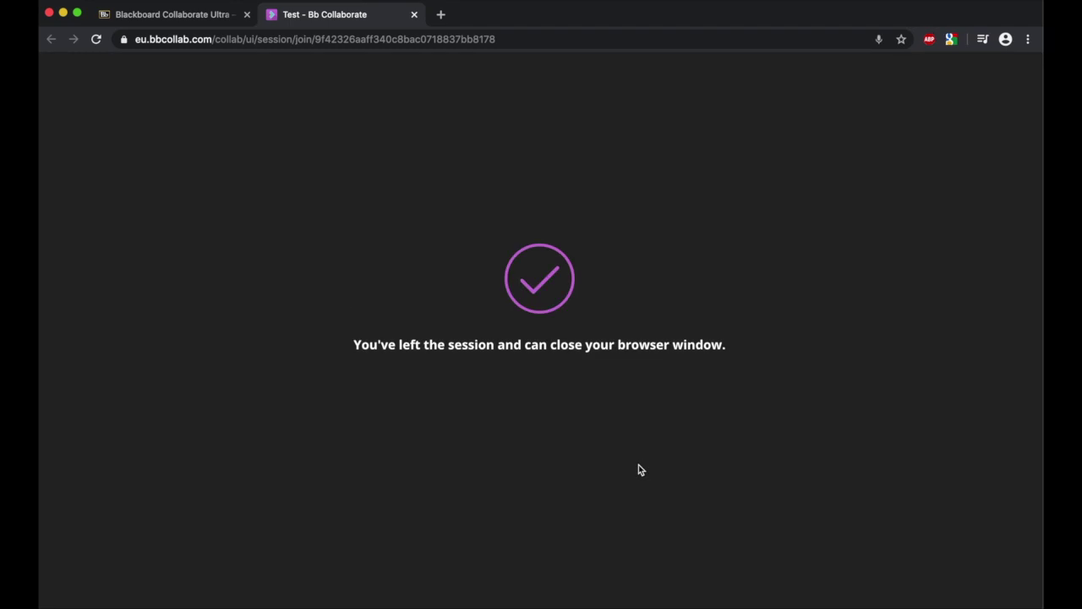